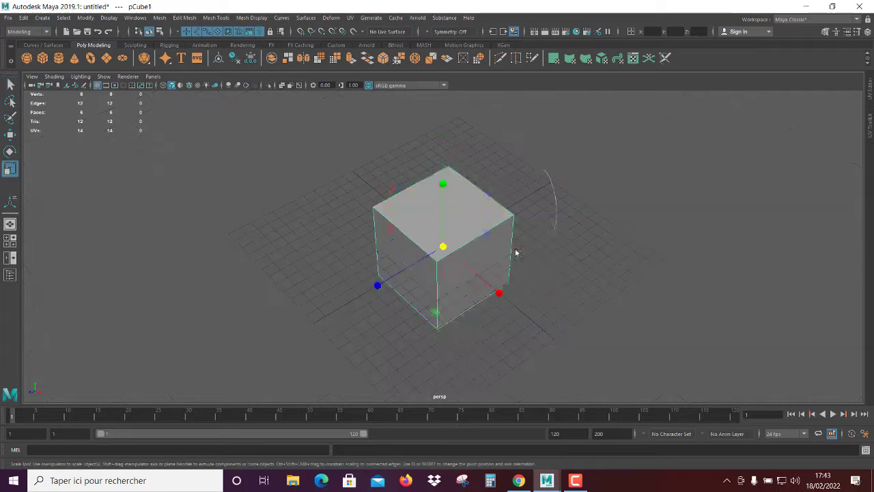
Extrude the selected cube edges and pull them out into a thick open-frame wall
key(ctrl+F10)
key(ctrl+e)
middle_drag(595, 278, 572, 305)
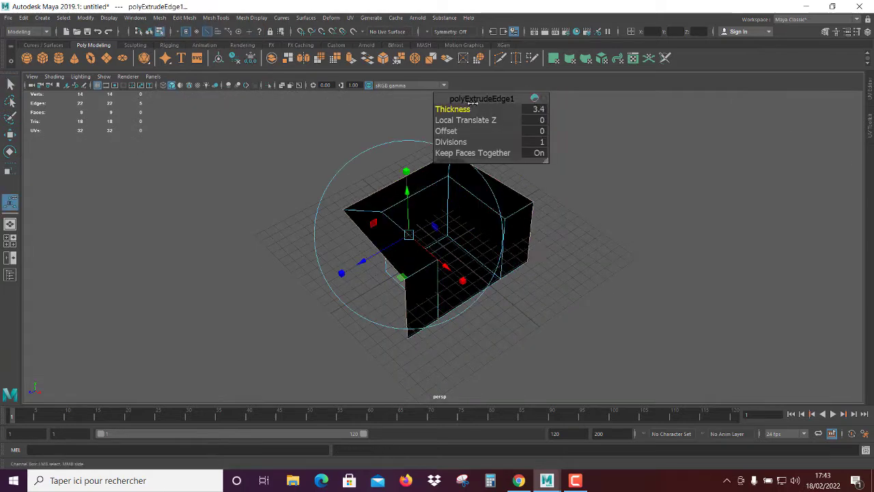
alt+drag(572, 306, 544, 222)
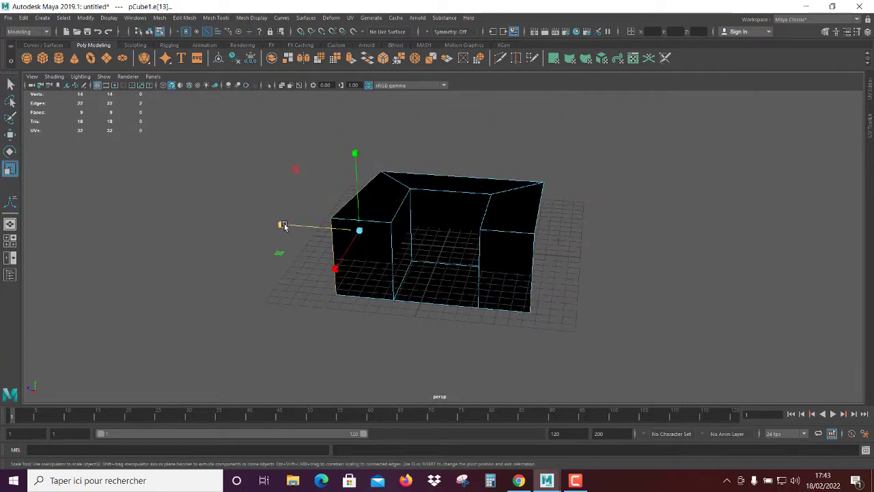
alt+drag(284, 226, 499, 142)
click(499, 142)
scroll(523, 236, up, 3)
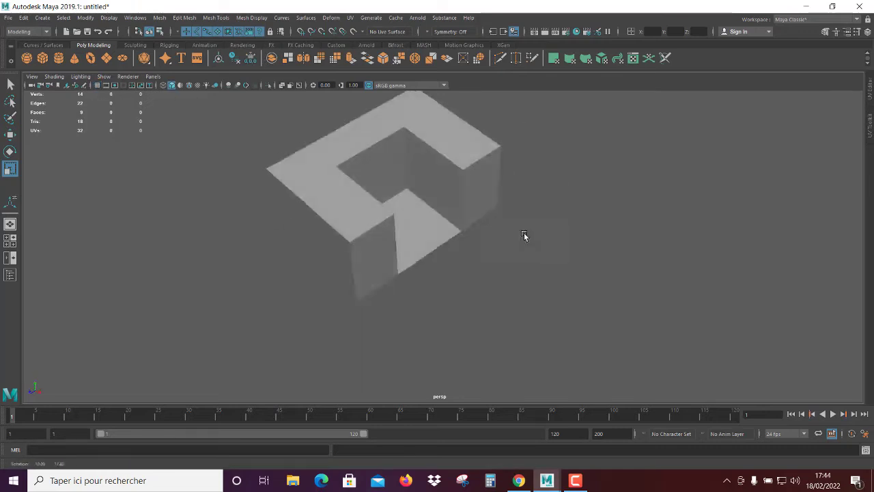
mouse_move(523, 236)
alt+mouse_down()
mouse_move(485, 235)
mouse_move(513, 299)
alt+mouse_up()
Repeat the notched section along a long strip and merge its overlapping vertices
click(485, 235)
mouse_move(364, 268)
alt+mouse_down()
mouse_move(488, 307)
mouse_move(687, 193)
alt+mouse_up()
key(F8)
key(w)
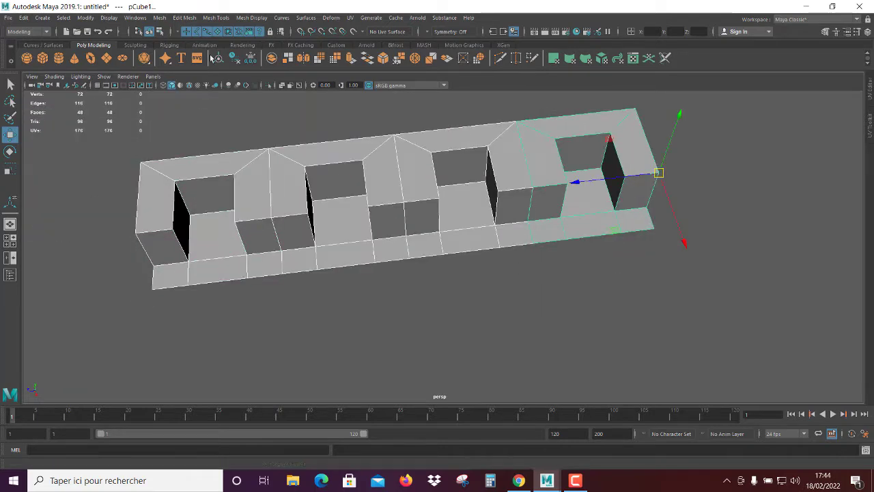
alt+drag(560, 291, 525, 263)
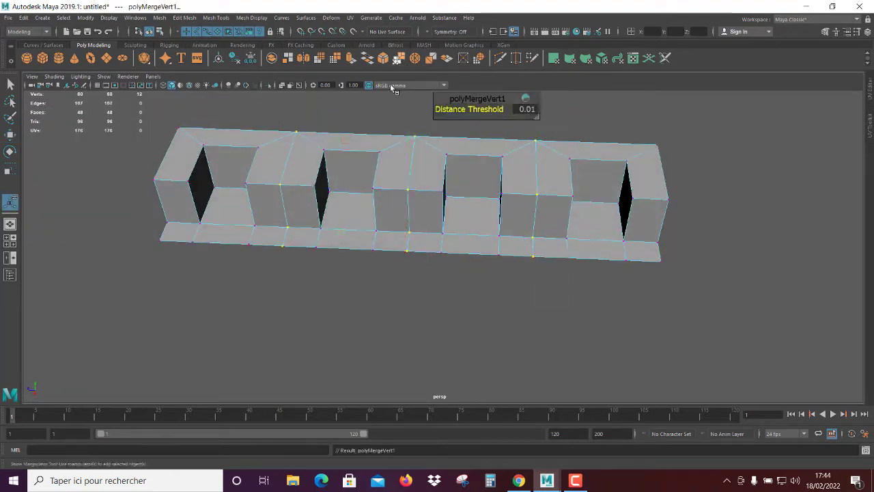
key(q)
mouse_move(392, 89)
alt+mouse_down()
mouse_move(478, 267)
mouse_move(507, 255)
mouse_move(513, 273)
alt+mouse_up()
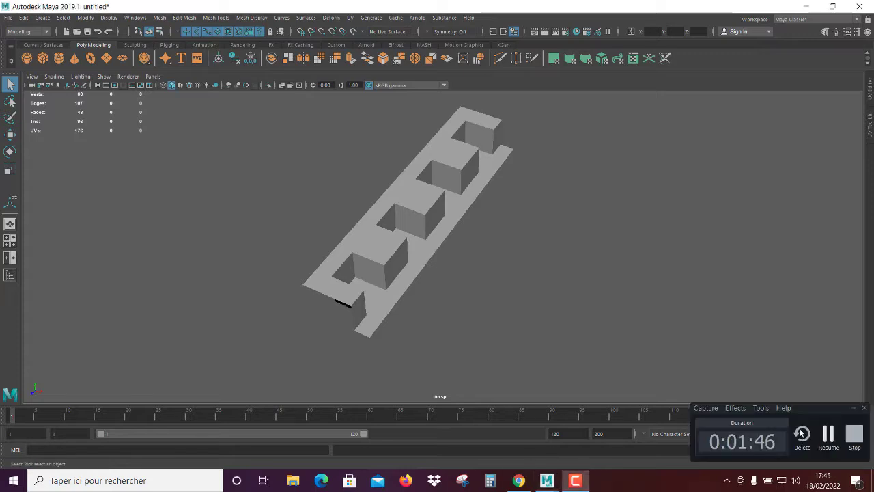
alt+drag(801, 434, 382, 260)
Extrude the three block top faces upward into tall pillars
click(292, 253)
shift+click(390, 225)
shift+click(474, 195)
key(ctrl+e)
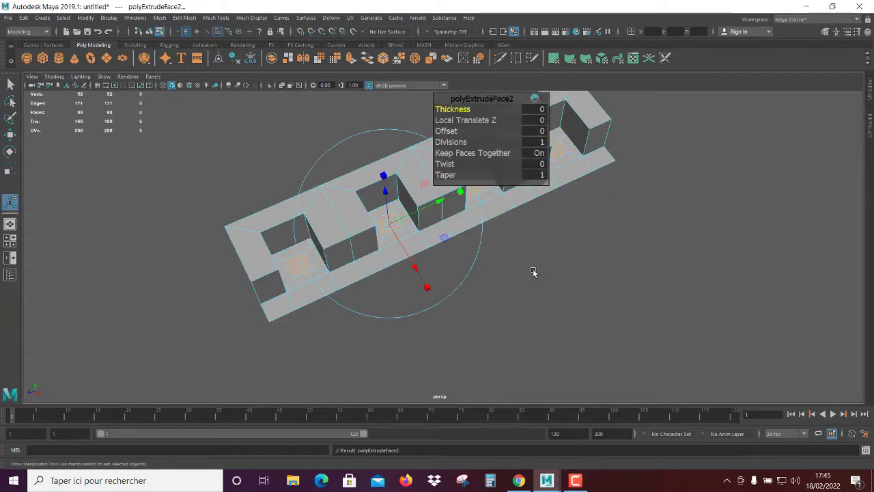
mouse_move(604, 301)
alt+mouse_down()
mouse_move(589, 281)
mouse_move(489, 241)
alt+mouse_up()
Set the Scale tool's Axis Orientation and Scale Center to Object to thin the pillars
key(r)
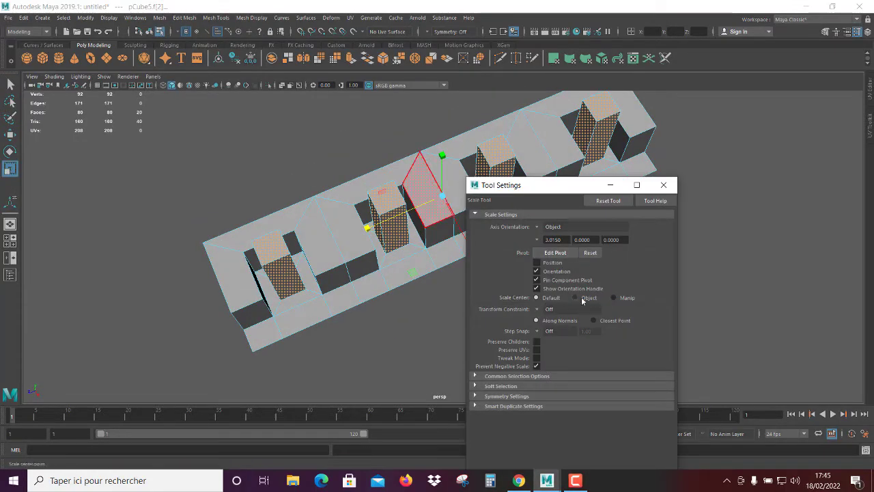
click(415, 272)
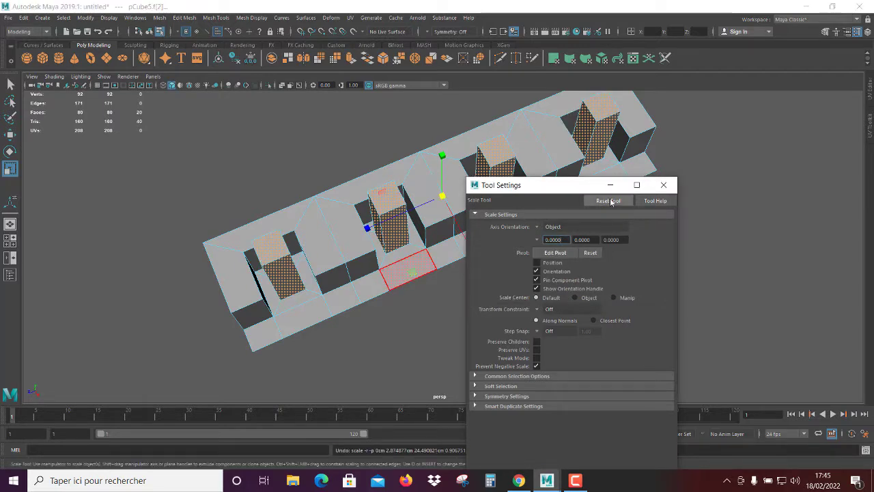
scroll(704, 323, down, 2)
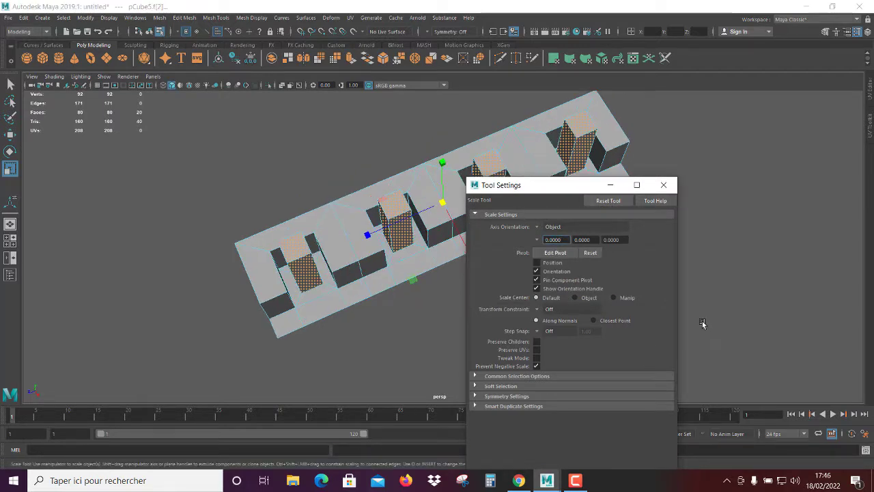
click(412, 279)
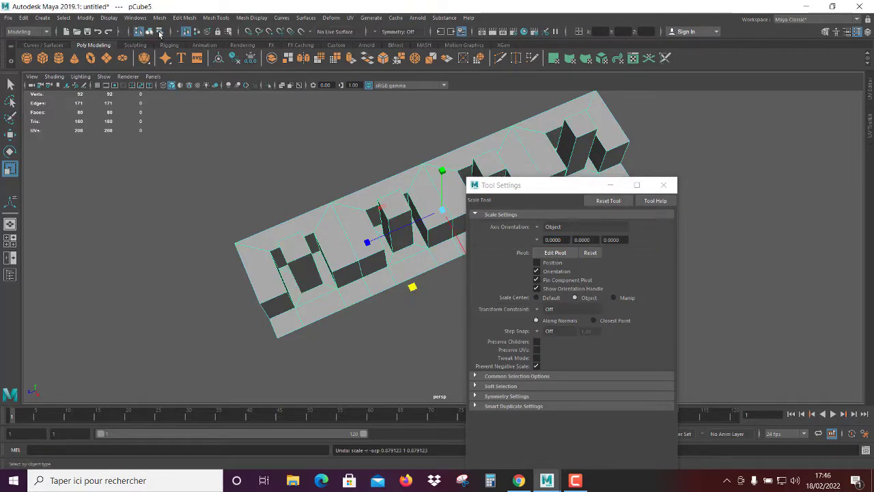
Combine the mirrored pillar strips into a single mesh
mouse_move(594, 305)
alt+mouse_down()
mouse_move(496, 307)
mouse_move(499, 363)
alt+mouse_up()
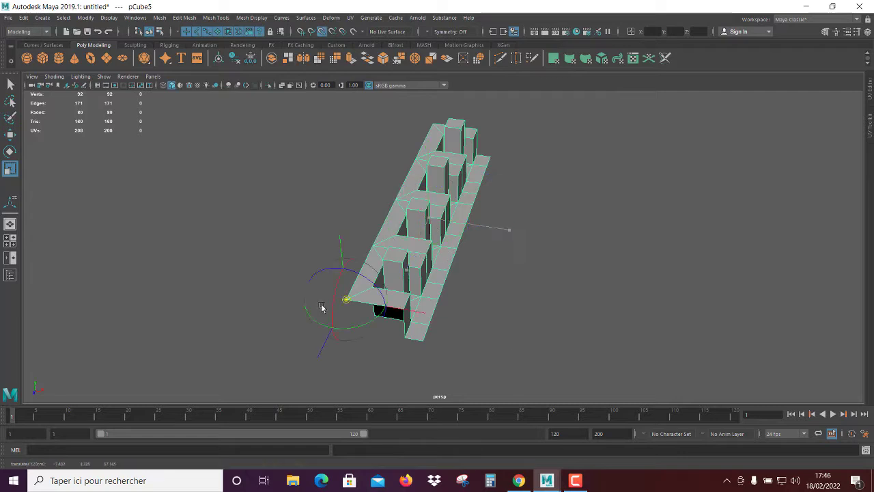
mouse_move(478, 308)
alt+mouse_down()
mouse_move(314, 341)
mouse_move(403, 119)
mouse_move(397, 262)
mouse_move(521, 220)
mouse_move(568, 308)
alt+mouse_up()
key(q)
Extrude the border edges, merge the corner, and pull the edges down into a skirt wall
key(ctrl+e)
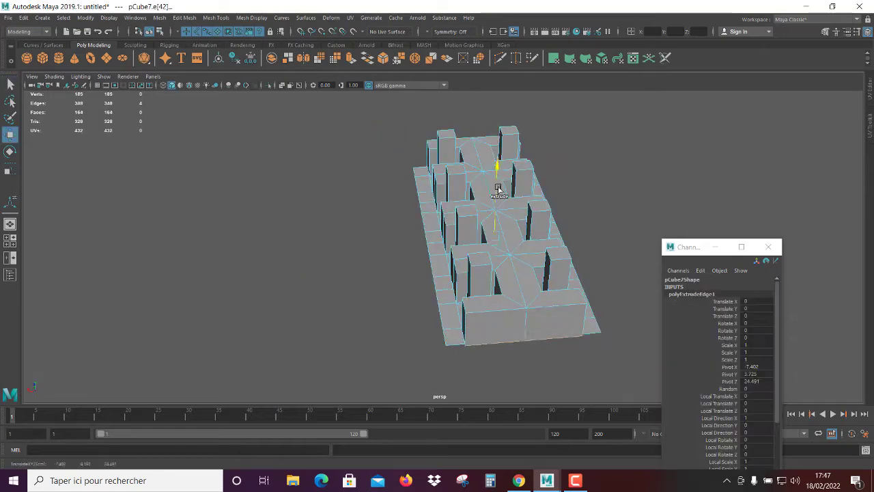
scroll(429, 312, up, 3)
right_drag(458, 335, 414, 332)
key(w)
scroll(321, 245, down, 3)
alt+drag(320, 246, 342, 293)
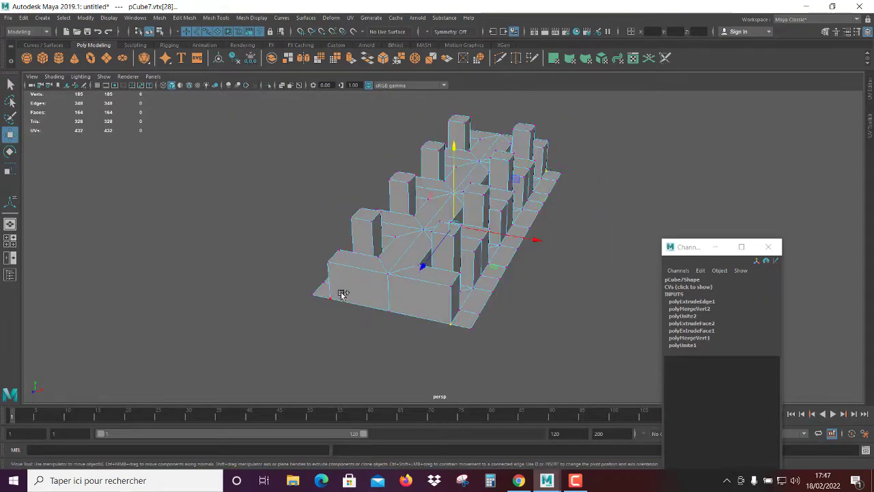
alt+drag(312, 240, 461, 283)
mouse_move(448, 149)
mouse_down()
mouse_move(460, 318)
mouse_move(492, 241)
mouse_move(463, 305)
mouse_move(575, 152)
mouse_up()
key(F8)
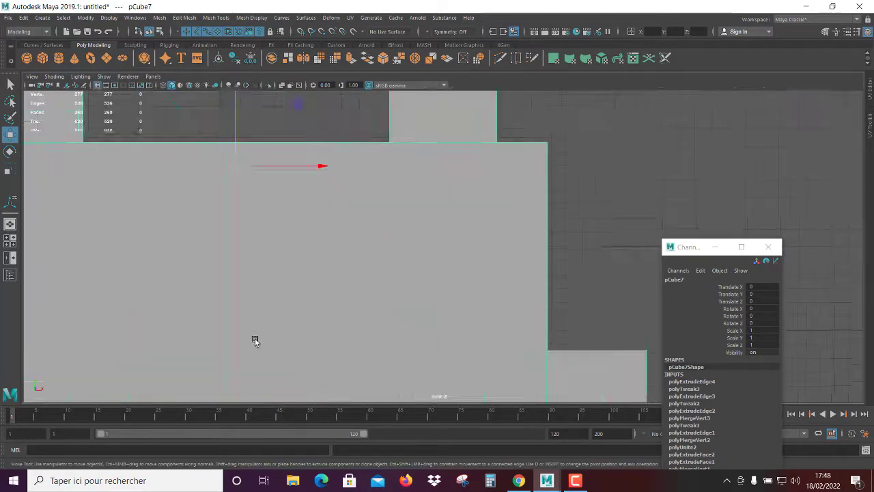
Cut a line across the mesh and extrude the pillar-top faces 0.7 into caps
drag(241, 183, 535, 183)
right_click(501, 151)
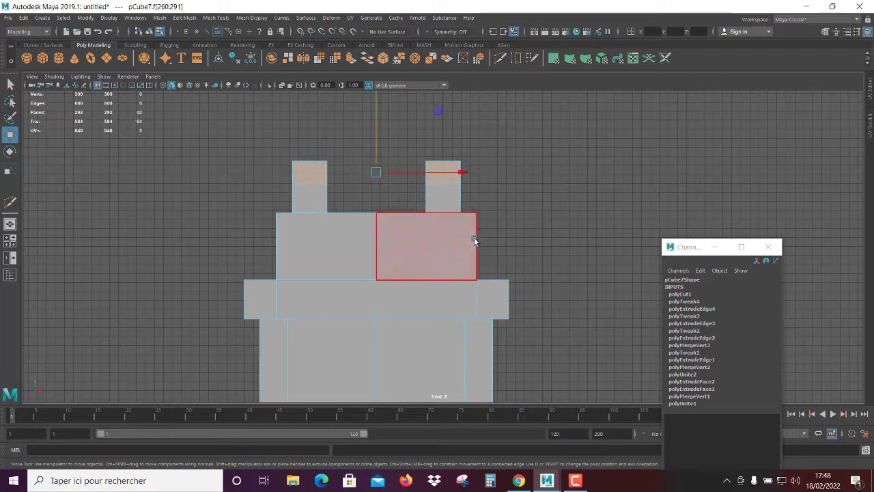
key(ctrl+e)
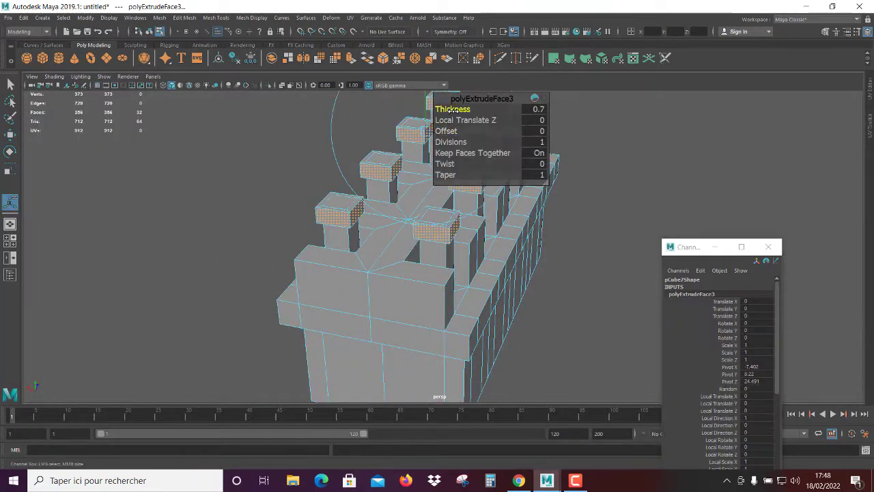
alt+drag(453, 111, 519, 273)
Select the engine mesh in object mode and start Multi-Cut on the skirt wall
key(F8)
click(265, 101)
mouse_move(265, 101)
alt+mouse_down()
mouse_move(351, 241)
mouse_move(435, 309)
mouse_move(415, 287)
alt+mouse_up()
click(414, 297)
key(F11)
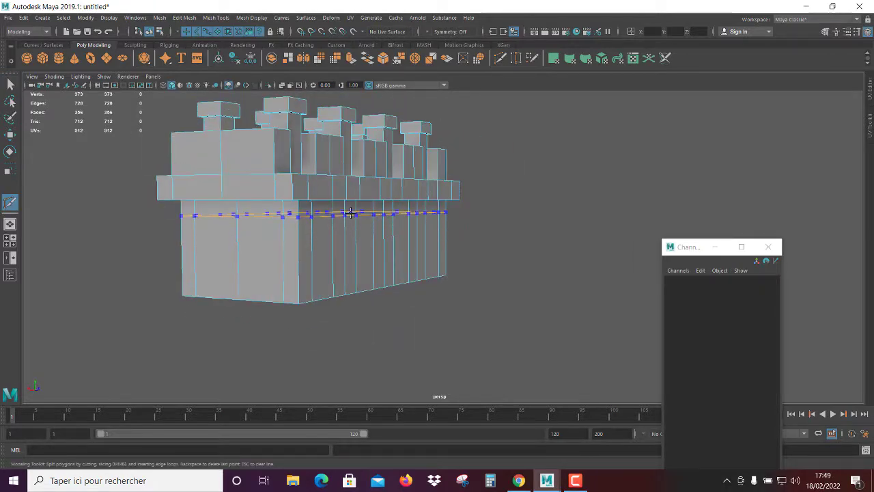
Move the new split edge to slant the lower side and merge the right corner vertices
key(w)
alt+drag(393, 319, 526, 230)
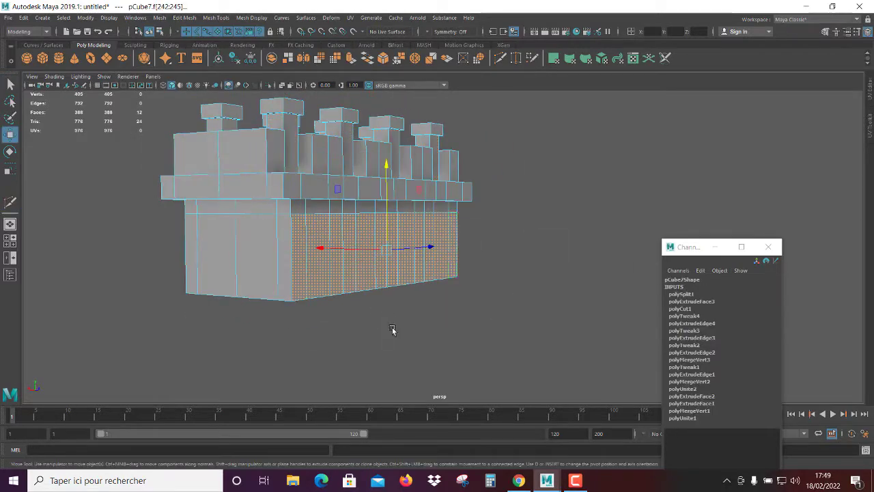
mouse_move(392, 330)
alt+mouse_down()
mouse_move(404, 336)
mouse_move(388, 225)
mouse_move(452, 279)
mouse_move(402, 292)
mouse_move(407, 341)
mouse_move(379, 139)
alt+mouse_up()
click(452, 279)
click(403, 292)
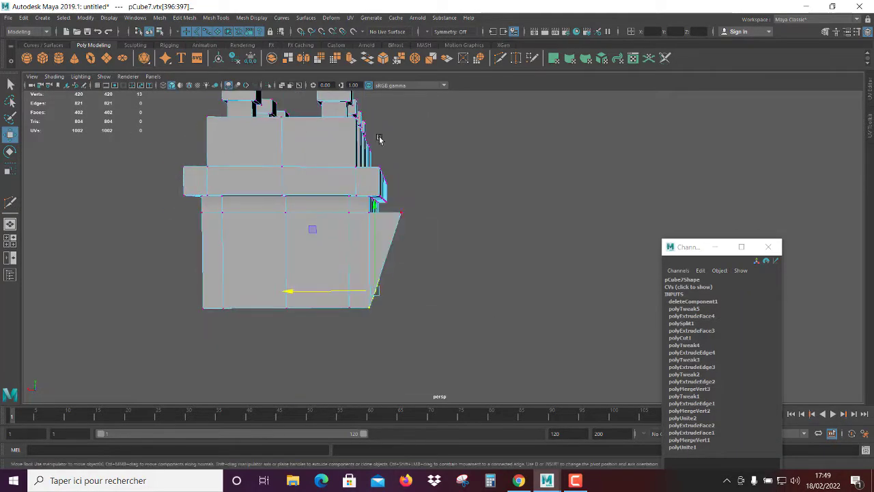
click(335, 58)
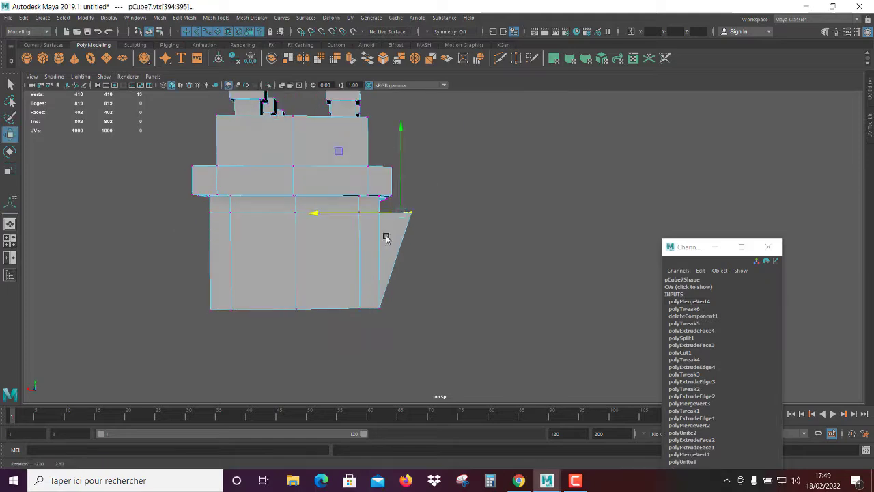
Extrude the three port faces to thickness -6, recessing them into the slanted wall
key(F11)
alt+drag(448, 275, 424, 325)
alt+drag(407, 244, 465, 307)
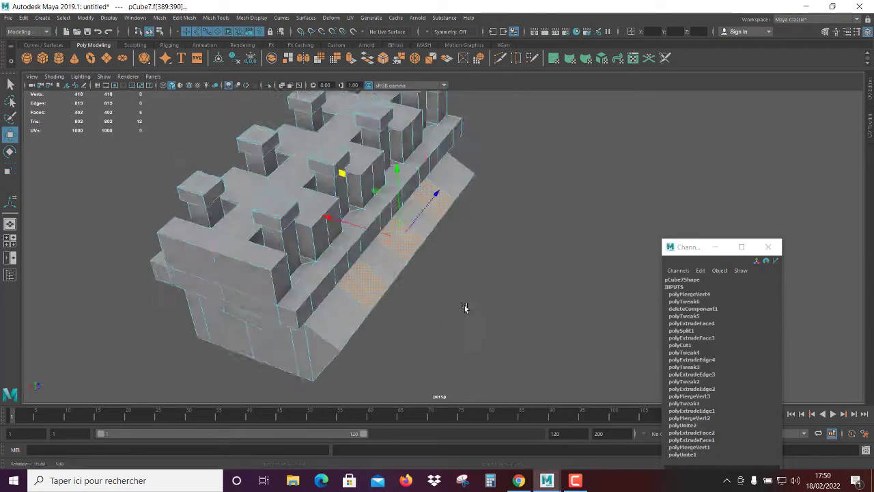
key(ctrl+e)
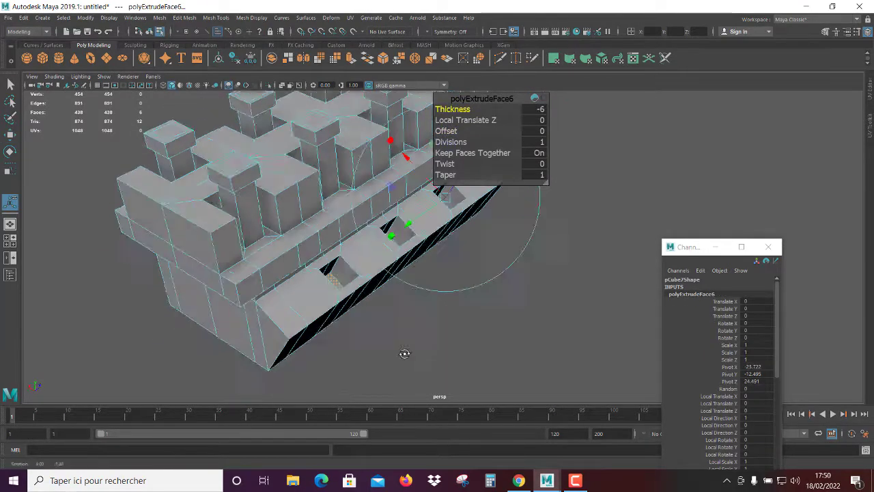
mouse_move(403, 353)
alt+mouse_down()
mouse_move(476, 297)
mouse_move(433, 156)
alt+mouse_up()
key(F9)
key(w)
key(F11)
alt+drag(327, 114, 430, 328)
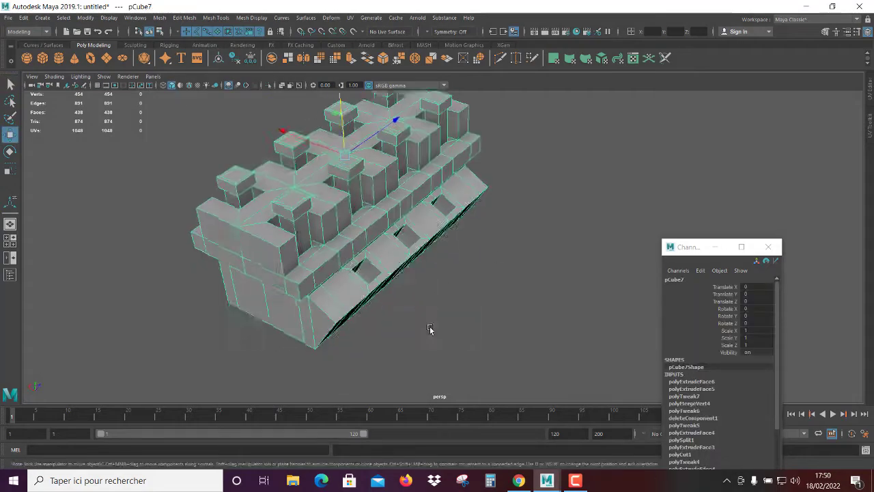
scroll(316, 241, up, 5)
Extrude the port faces outward to thickness 10.3
mouse_move(513, 183)
alt+mouse_down()
mouse_move(433, 344)
mouse_move(382, 300)
alt+mouse_up()
key(ctrl+e)
mouse_move(478, 109)
mouse_down()
mouse_move(501, 109)
mouse_move(403, 350)
mouse_move(392, 305)
mouse_move(478, 170)
mouse_up()
click(392, 304)
Target-weld stray vertices onto their neighbours along the engine block's sides
key(F10)
key(F9)
key(q)
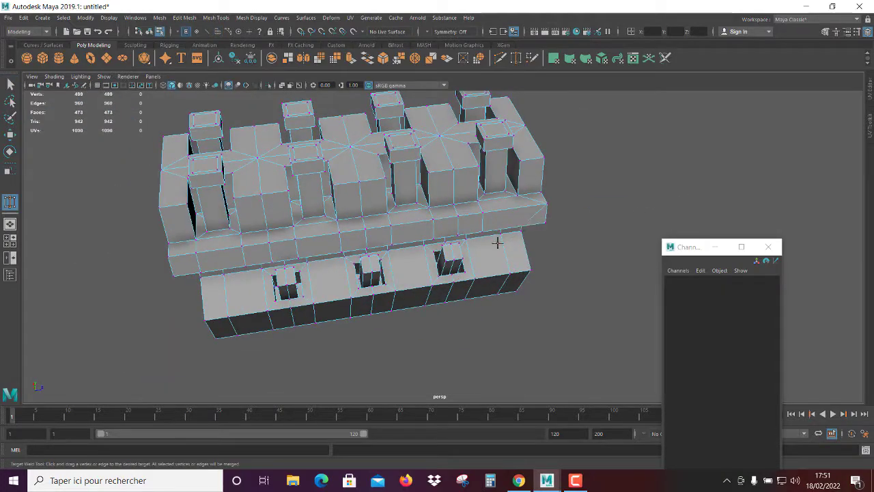
mouse_move(497, 242)
alt+mouse_down()
mouse_move(527, 355)
mouse_move(497, 218)
mouse_move(429, 248)
mouse_move(480, 228)
mouse_move(487, 248)
mouse_move(361, 233)
mouse_move(379, 314)
alt+mouse_up()
drag(267, 301, 263, 301)
mouse_move(264, 301)
alt+mouse_down()
mouse_move(362, 283)
mouse_move(310, 209)
alt+mouse_up()
drag(205, 394, 149, 354)
mouse_move(149, 353)
alt+mouse_down()
mouse_move(273, 316)
mouse_move(322, 240)
mouse_move(307, 284)
alt+mouse_up()
alt+drag(307, 283, 383, 283)
mouse_move(382, 284)
alt+mouse_down()
mouse_move(439, 396)
mouse_move(449, 259)
mouse_move(307, 234)
mouse_move(278, 359)
alt+mouse_up()
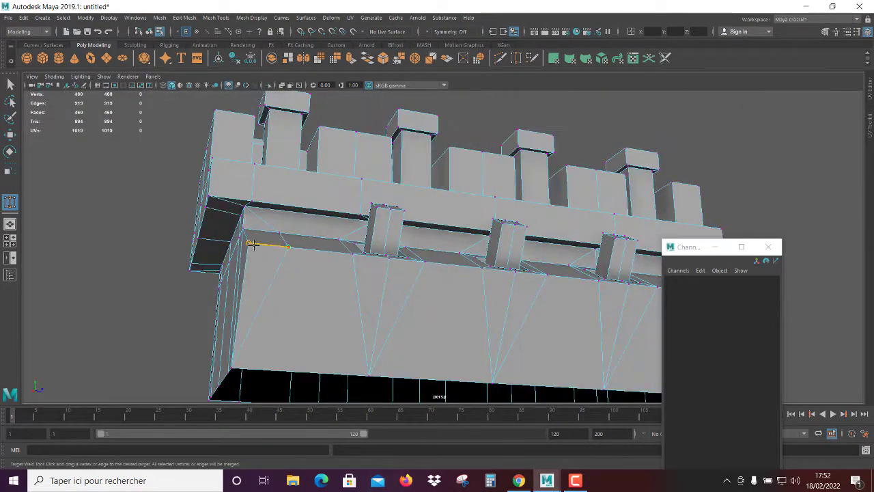
drag(252, 243, 287, 246)
Weld the remaining stray vertices, including those under the model, bringing the mesh to 402 vertices
mouse_move(287, 246)
alt+mouse_down()
mouse_move(357, 309)
mouse_move(404, 225)
mouse_move(426, 131)
mouse_move(440, 157)
alt+mouse_up()
alt+drag(441, 158, 273, 143)
mouse_move(320, 250)
mouse_down()
mouse_move(381, 259)
mouse_move(525, 308)
mouse_move(642, 251)
mouse_move(569, 336)
mouse_move(171, 236)
mouse_move(184, 205)
mouse_up()
mouse_move(184, 205)
alt+mouse_down()
mouse_move(273, 335)
mouse_move(248, 250)
alt+mouse_up()
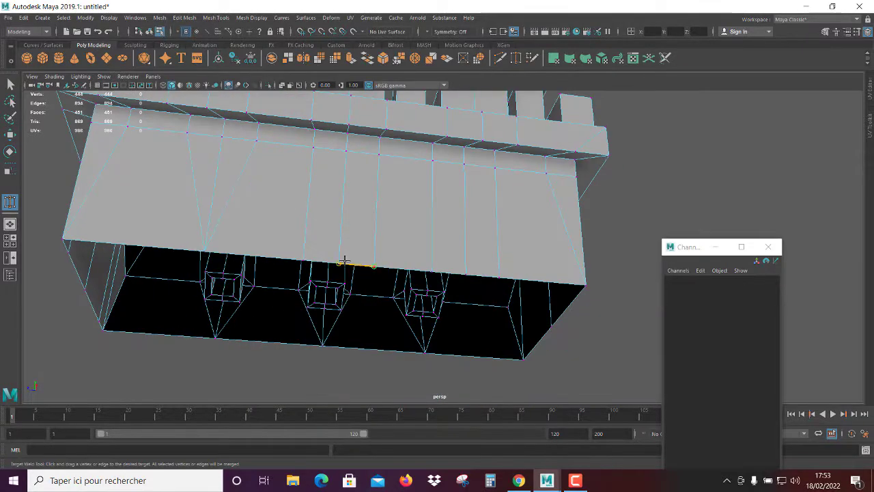
drag(439, 273, 448, 275)
alt+drag(447, 275, 469, 278)
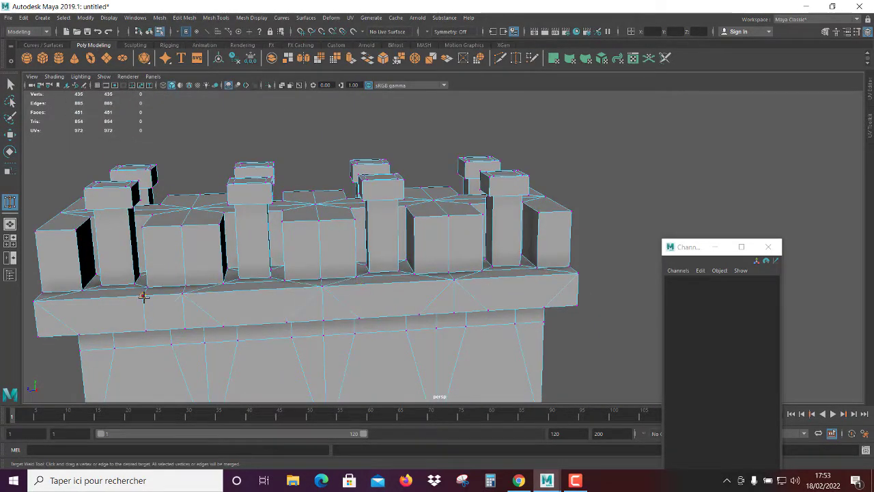
drag(144, 294, 477, 301)
key(w)
mouse_move(71, 324)
alt+mouse_down()
mouse_move(335, 271)
mouse_move(400, 286)
mouse_move(433, 275)
mouse_move(449, 111)
alt+mouse_up()
click(450, 112)
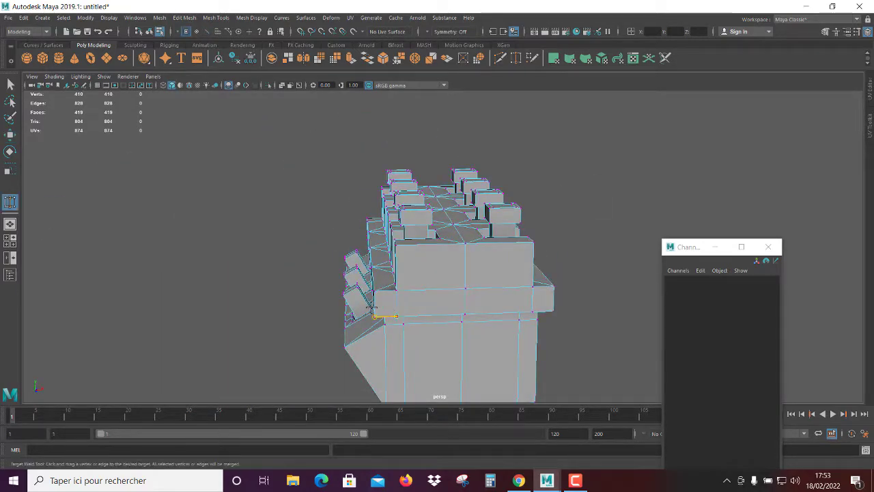
drag(372, 309, 374, 316)
alt+drag(374, 316, 451, 290)
click(503, 236)
mouse_move(503, 235)
alt+mouse_down()
mouse_move(400, 230)
mouse_move(460, 219)
alt+mouse_up()
Extrude the selected face on the cylinder bank
alt+drag(250, 165, 390, 312)
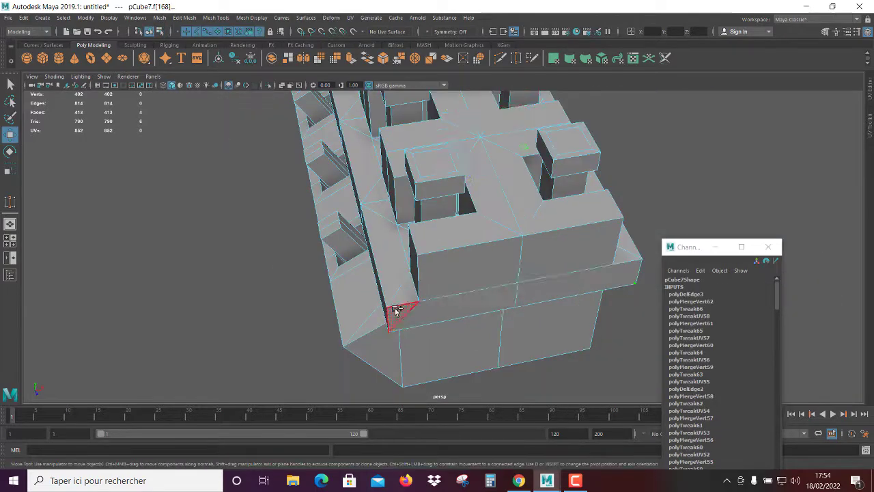
key(ctrl+e)
key(q)
click(215, 287)
mouse_move(214, 287)
alt+mouse_down()
mouse_move(371, 271)
mouse_move(367, 332)
mouse_move(445, 312)
alt+mouse_up()
Rotate the pCube7 bank 30° about Z and delete its history
click(371, 271)
key(e)
drag(523, 168, 521, 190)
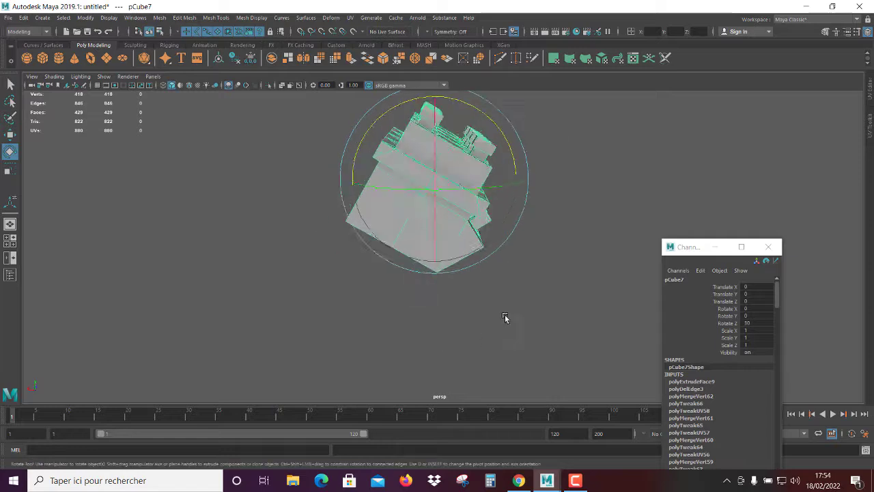
click(234, 59)
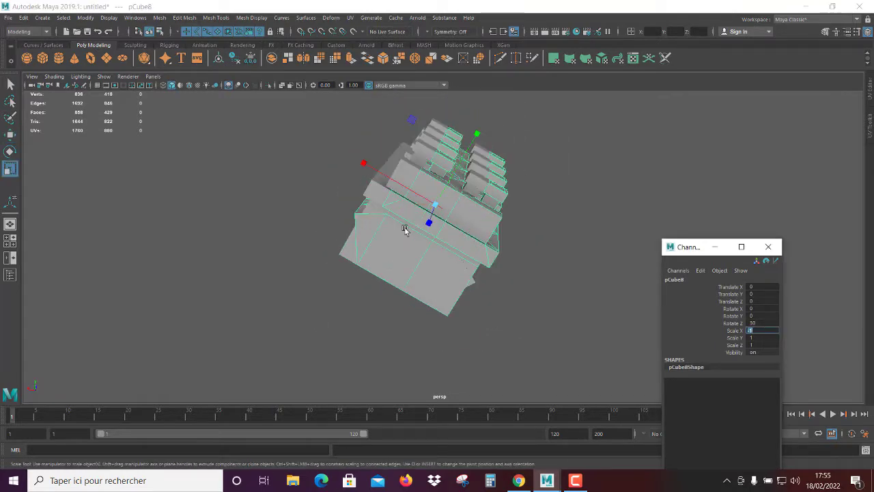
Duplicate the bank with Scale X -1 and slide the mirrored copy beside the original
key(Delete)
click(431, 279)
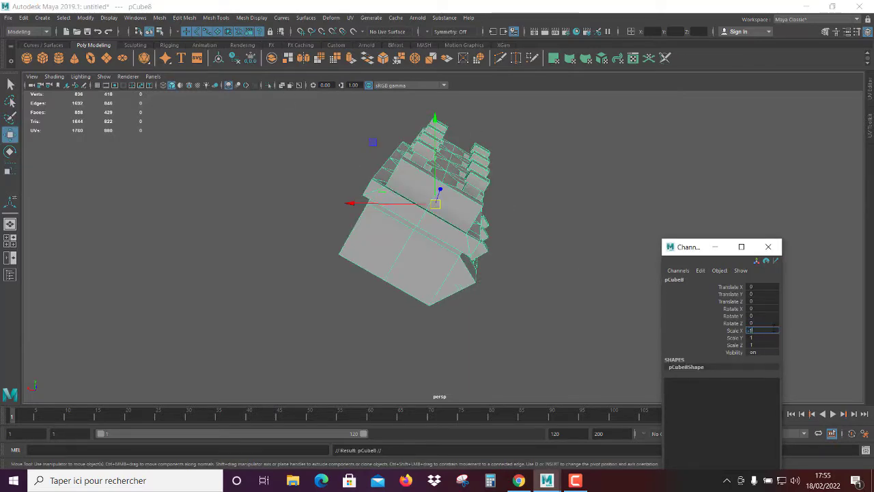
mouse_move(527, 325)
middle_down()
mouse_move(369, 300)
mouse_move(418, 278)
middle_up()
right_drag(362, 291, 359, 382)
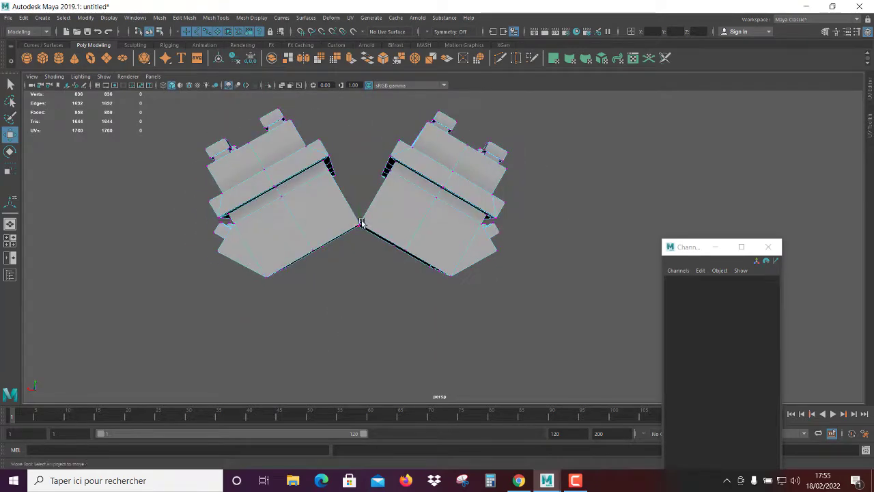
Extrude the combined banks' bottom edges downward three times to form the crankcase block
alt+drag(386, 238, 371, 267)
key(w)
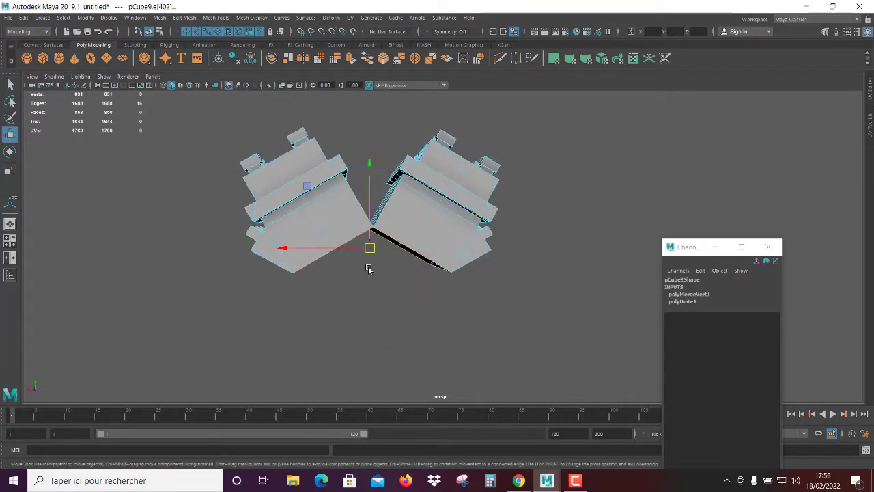
key(ctrl+e)
mouse_move(371, 135)
alt+mouse_down()
mouse_move(406, 264)
mouse_move(446, 335)
mouse_move(482, 305)
mouse_move(319, 176)
mouse_move(351, 157)
alt+mouse_up()
key(ctrl+e)
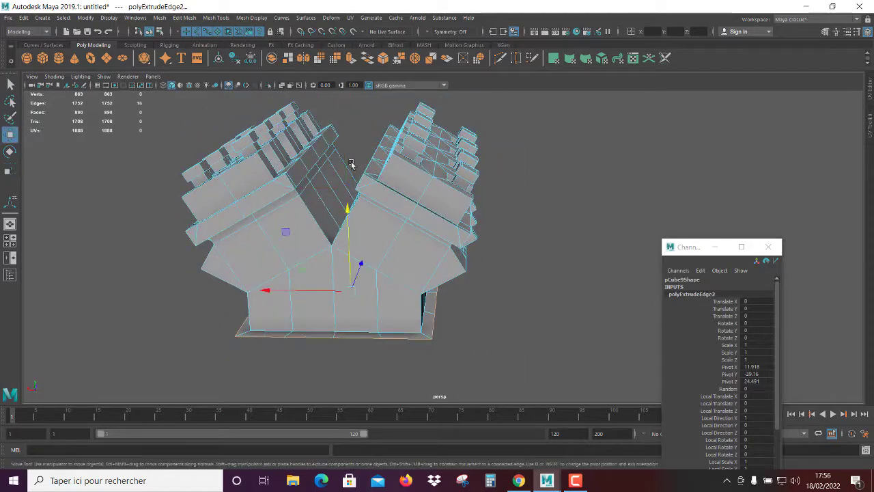
key(ctrl+e)
alt+drag(396, 273, 508, 279)
key(w)
Bridge the bottom opening of the block shut with new faces
click(479, 58)
click(499, 57)
mouse_move(299, 130)
alt+mouse_down()
mouse_move(456, 327)
mouse_move(505, 61)
alt+mouse_up()
key(w)
key(F8)
Insert two vertical edge loops across the block front with Multi-Cut
click(503, 59)
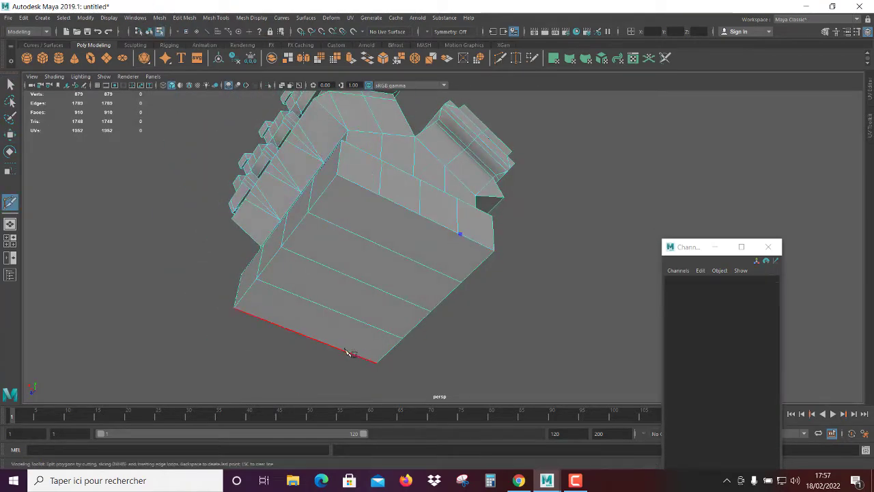
alt+drag(558, 269, 444, 250)
ctrl+click(444, 250)
key(w)
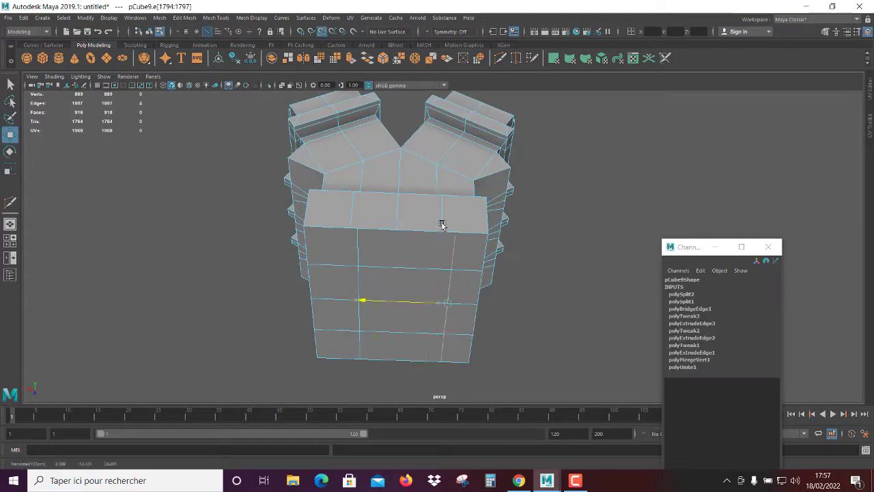
ctrl+click(401, 360)
key(w)
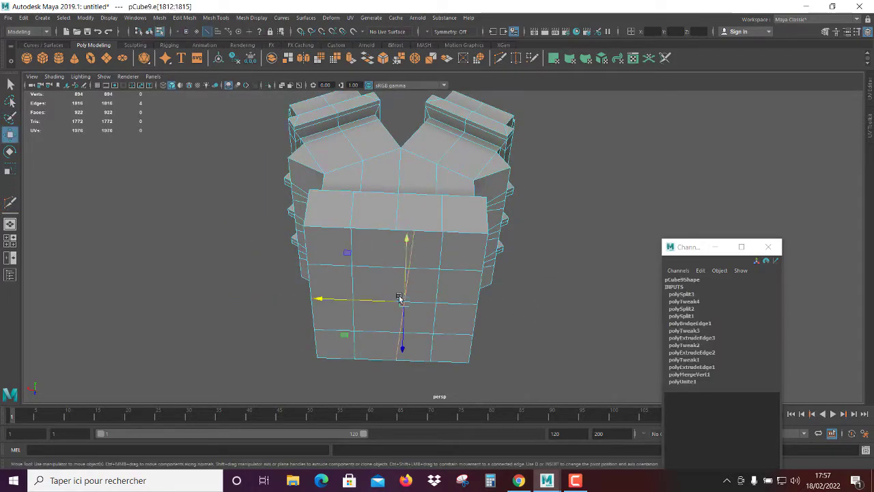
mouse_move(527, 307)
alt+mouse_down()
mouse_move(546, 234)
mouse_move(443, 296)
alt+mouse_up()
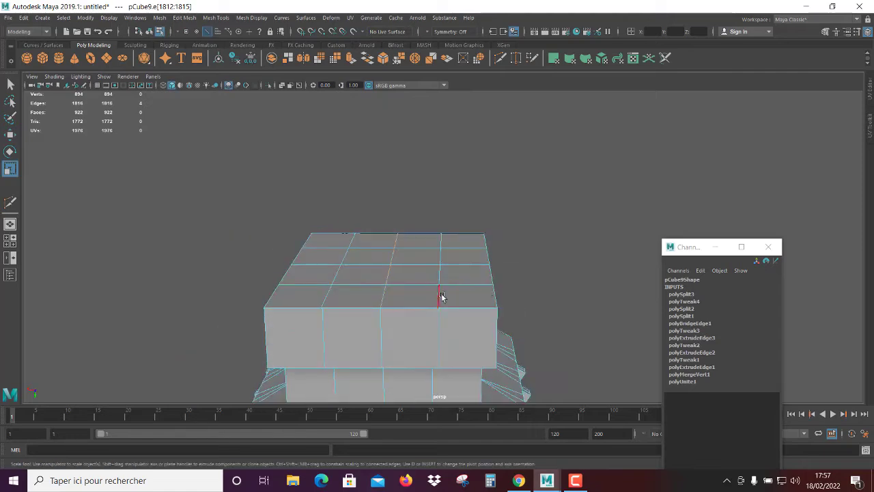
Merge the overlapping vertices, then extrude and delete the valley faces between the banks
click(465, 58)
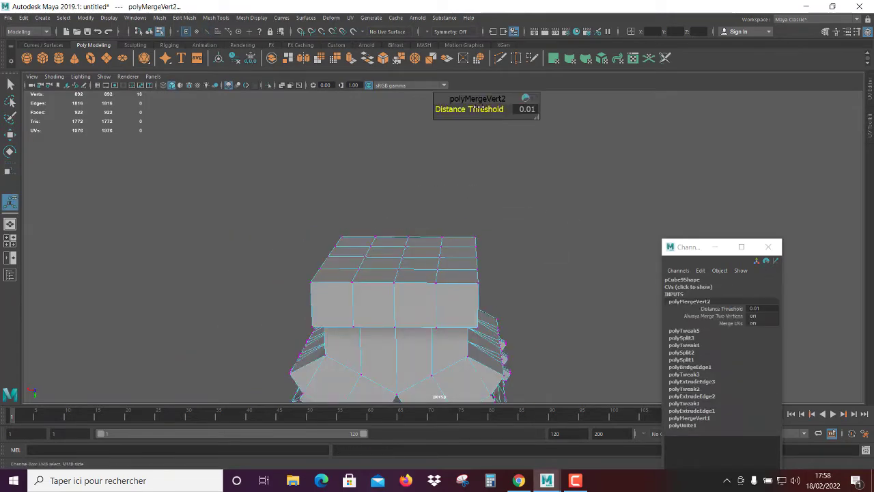
mouse_move(559, 221)
alt+mouse_down()
mouse_move(498, 160)
mouse_move(492, 289)
mouse_move(466, 318)
alt+mouse_up()
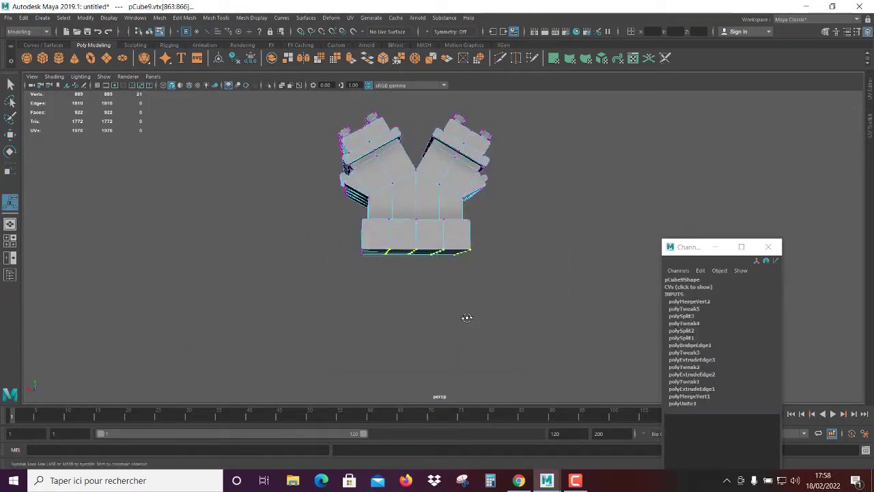
alt+drag(426, 179, 495, 310)
mouse_move(426, 263)
alt+mouse_down()
mouse_move(444, 296)
mouse_move(428, 285)
mouse_move(378, 186)
mouse_move(351, 243)
mouse_move(510, 298)
alt+mouse_up()
key(F11)
click(420, 277)
key(ctrl+e)
key(Delete)
alt+drag(467, 216, 411, 301)
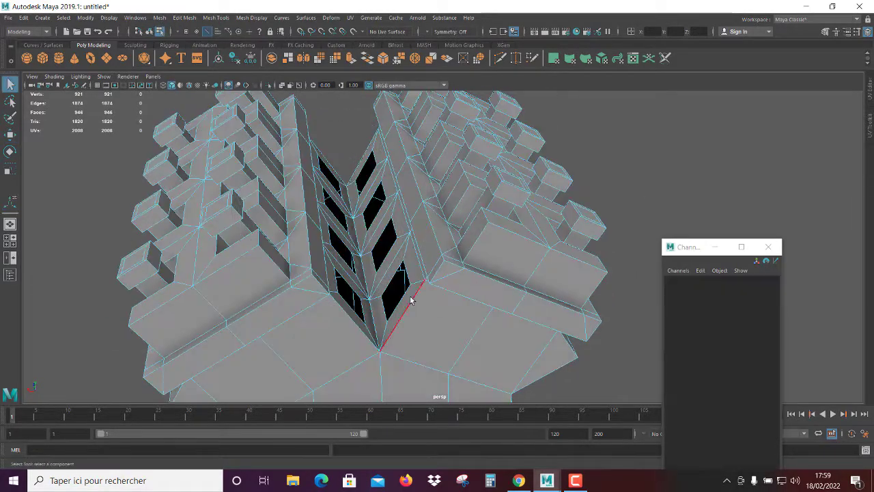
Bridge the edge pairs across each valley gap, Linear with 0 divisions
click(367, 58)
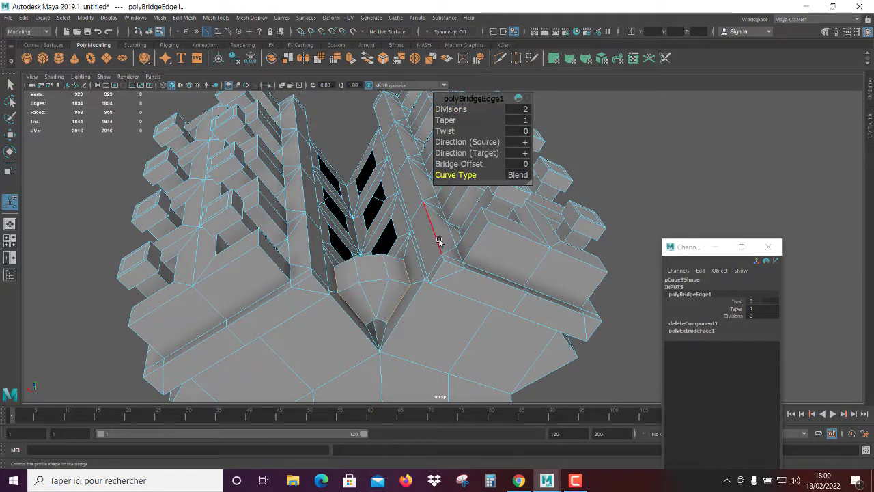
alt+drag(439, 241, 410, 269)
click(345, 271)
shift+right_drag(335, 252, 457, 175)
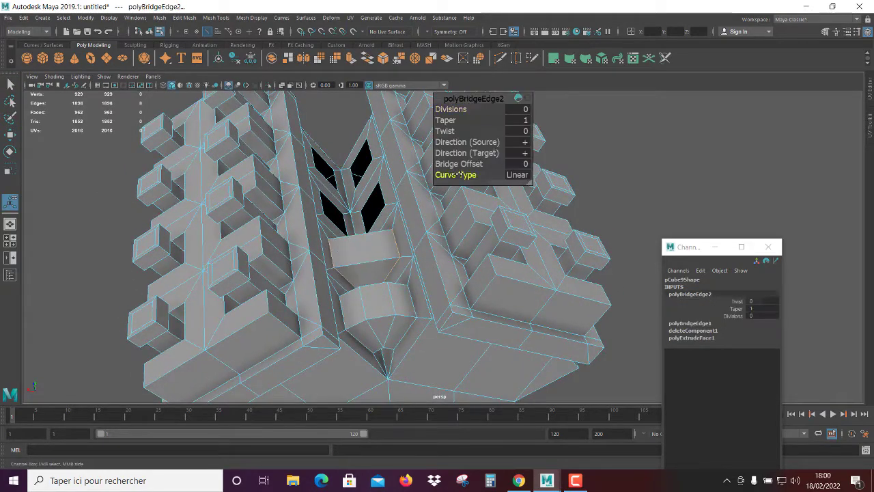
click(321, 212)
alt+drag(321, 212, 369, 218)
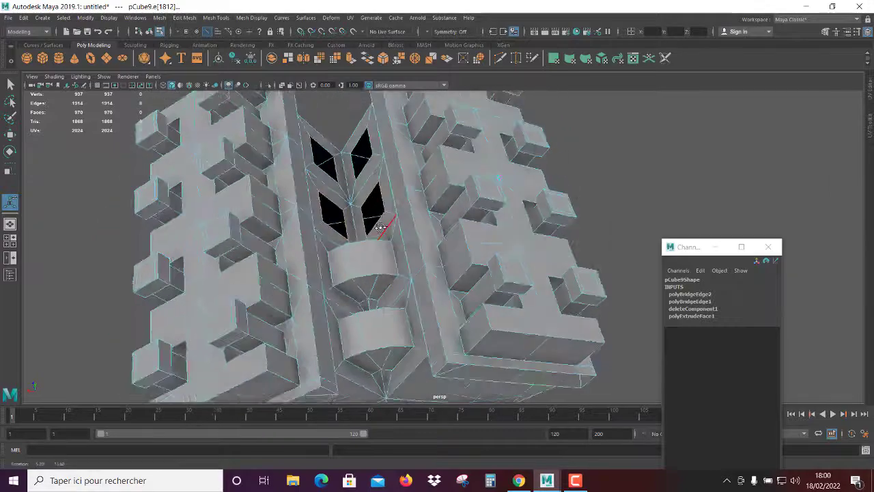
shift+right_drag(369, 219, 453, 175)
shift+right_drag(358, 156, 462, 166)
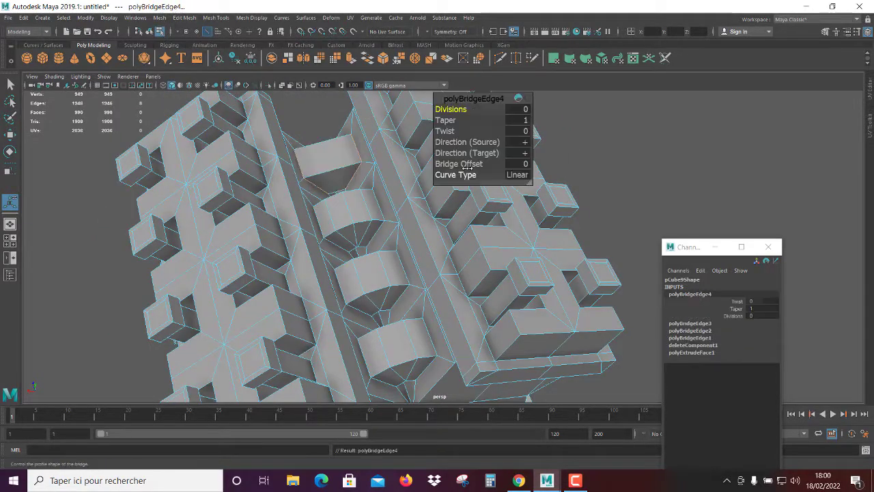
Deselect the engine mesh and select the first cylinder
mouse_move(458, 109)
alt+mouse_down()
mouse_move(599, 201)
mouse_move(427, 209)
mouse_move(429, 262)
alt+mouse_up()
click(599, 201)
click(428, 263)
scroll(429, 262, down, 3)
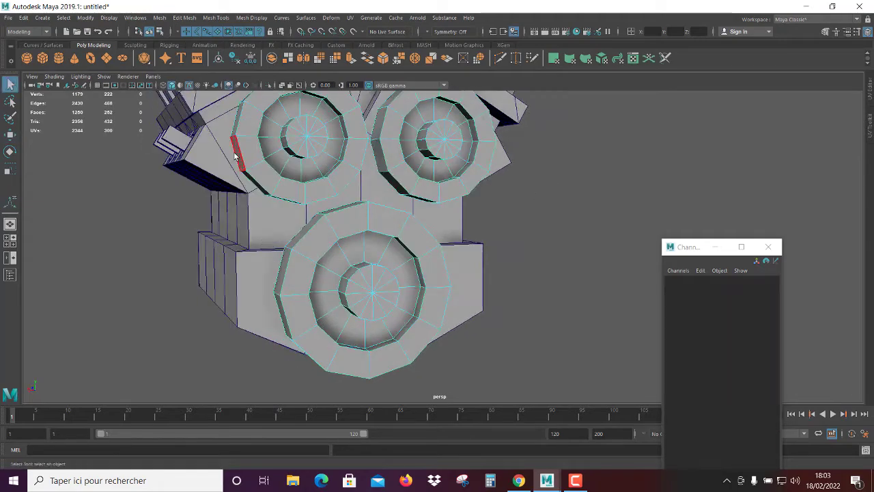
Bridge two gaps between the upper pulleys on pCylinder4's pulley plate
click(234, 157)
alt+drag(234, 156, 242, 170)
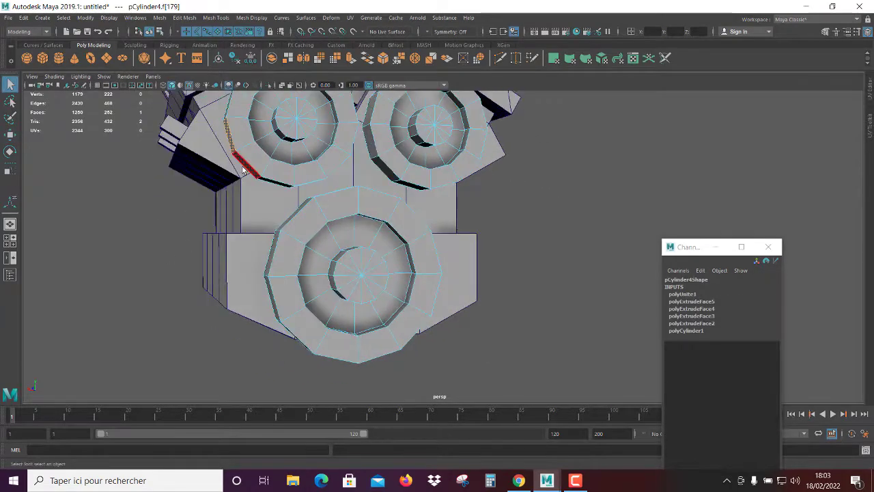
click(369, 60)
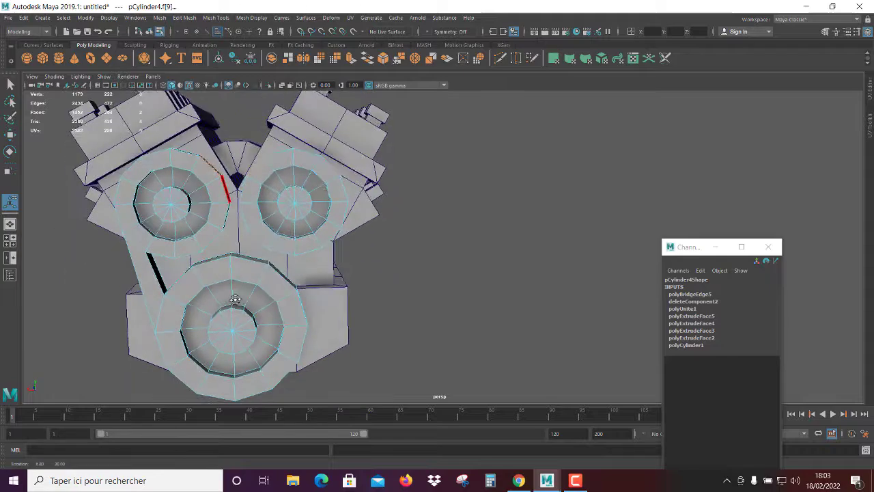
click(369, 60)
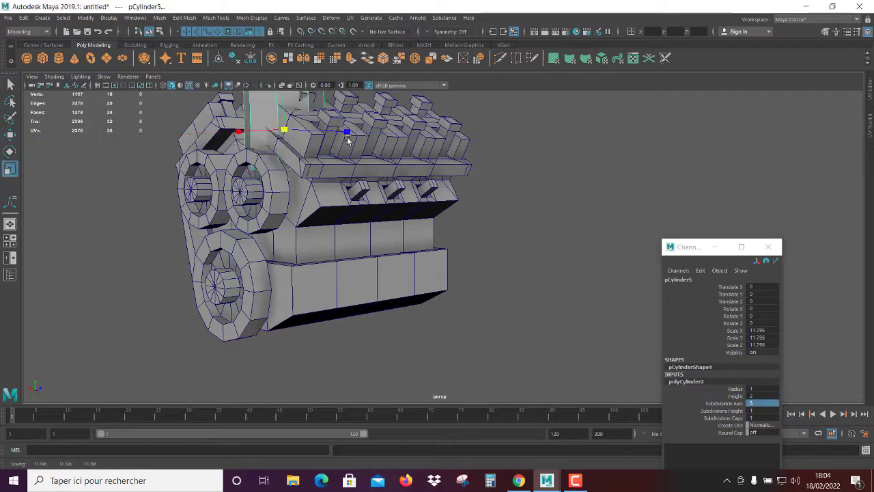
Scale pCylinder5 down by about half and place it at the lower front beside the crank pulley
drag(347, 139, 277, 271)
drag(290, 270, 277, 274)
key(w)
alt+drag(287, 307, 324, 363)
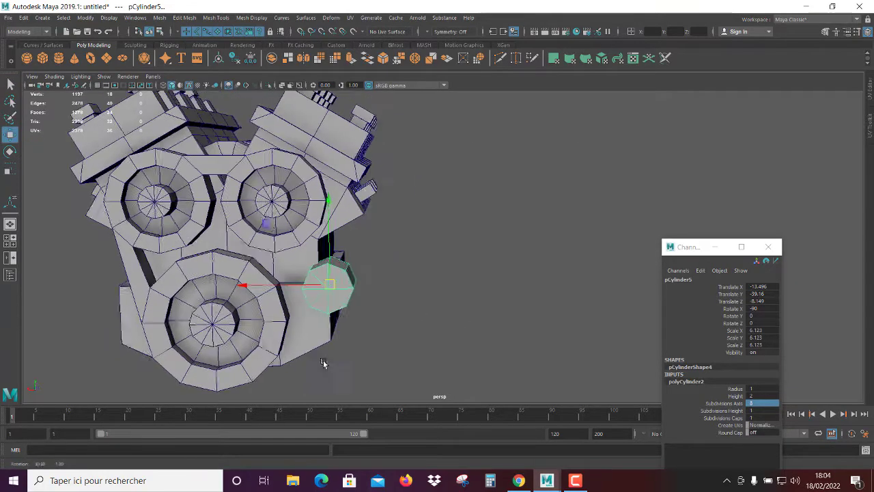
alt+drag(283, 198, 342, 229)
mouse_move(342, 230)
mouse_down()
mouse_move(423, 230)
mouse_move(303, 254)
mouse_up()
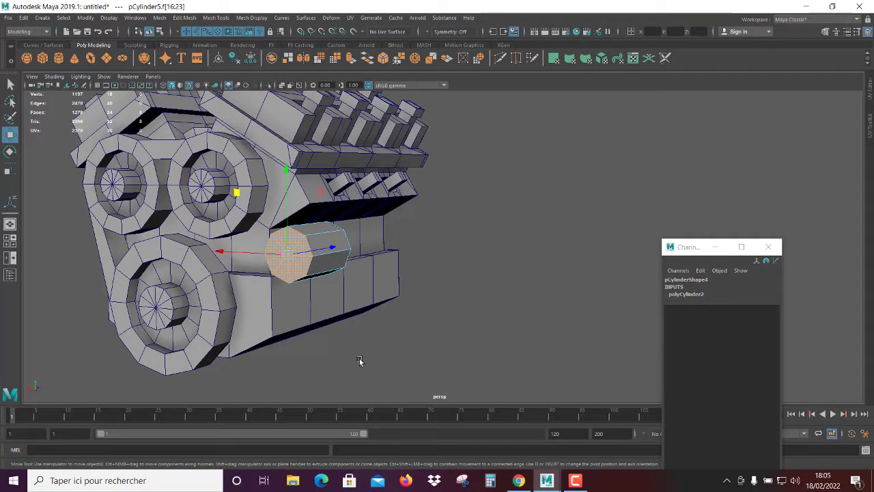
Extrude the cylinder's end face into a stepped boss, 5.1 thick, then select the front pulley plate
key(ctrl+e)
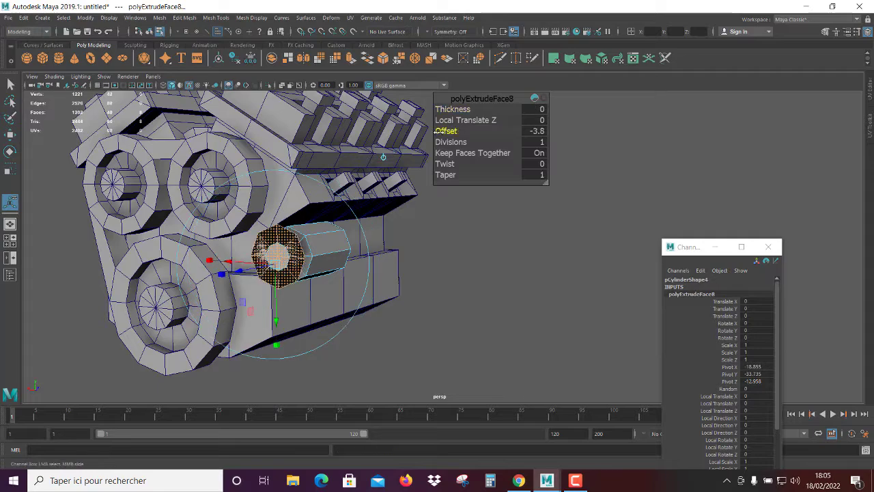
alt+drag(455, 147, 389, 216)
alt+drag(410, 273, 380, 362)
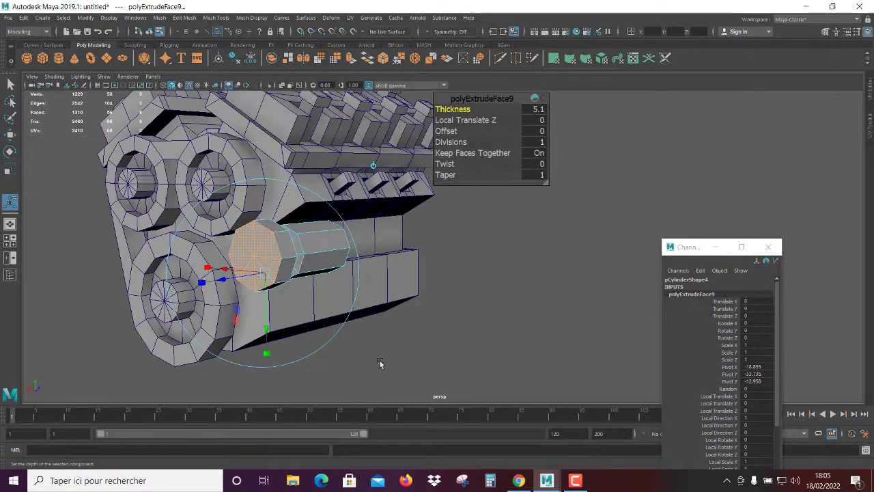
key(F8)
key(w)
mouse_move(351, 242)
alt+mouse_down()
mouse_move(410, 234)
mouse_move(380, 314)
mouse_move(340, 362)
alt+mouse_up()
click(293, 228)
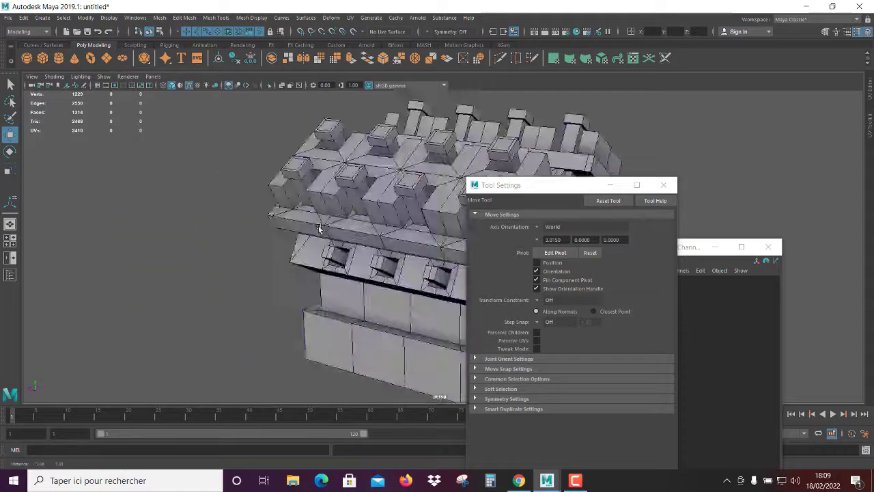
Save the scene over the existing .mb file
key(ctrl+shift+s)
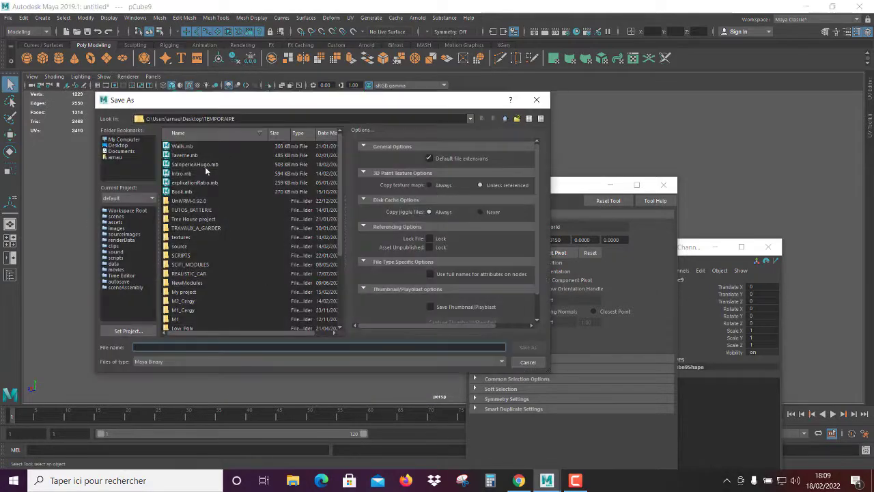
click(304, 253)
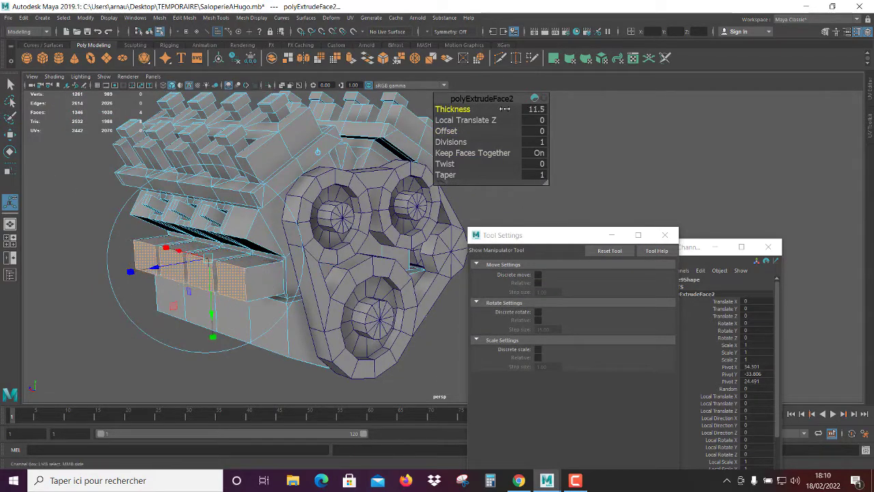
Orbit to the lower block faces and ready the selected faces for moving
alt+drag(453, 107, 258, 161)
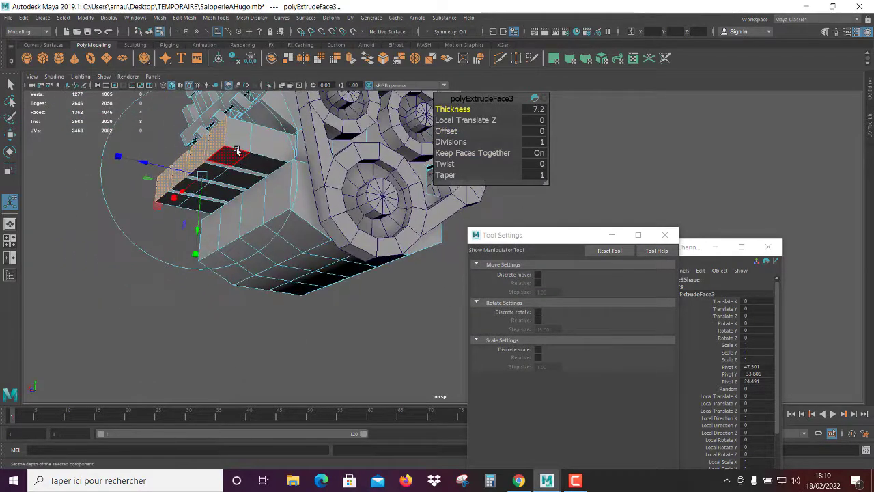
key(w)
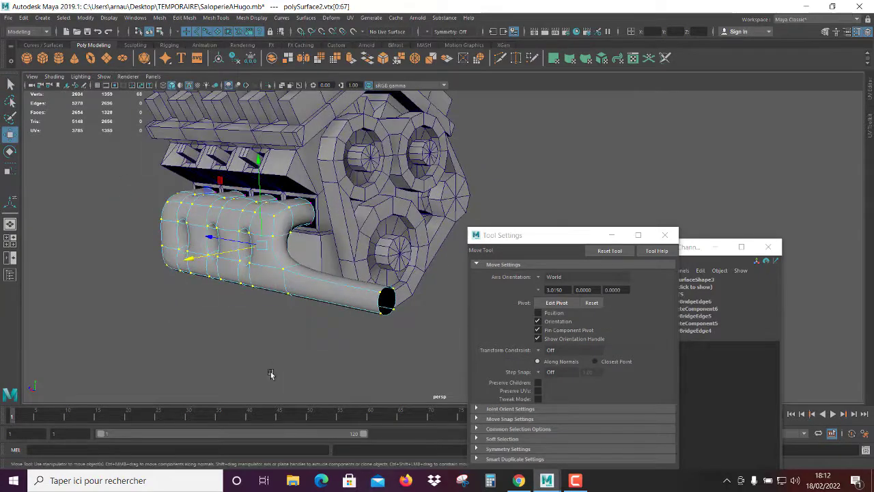
Cap the open end of the exhaust pipe with Fill Hole
alt+drag(268, 221, 286, 265)
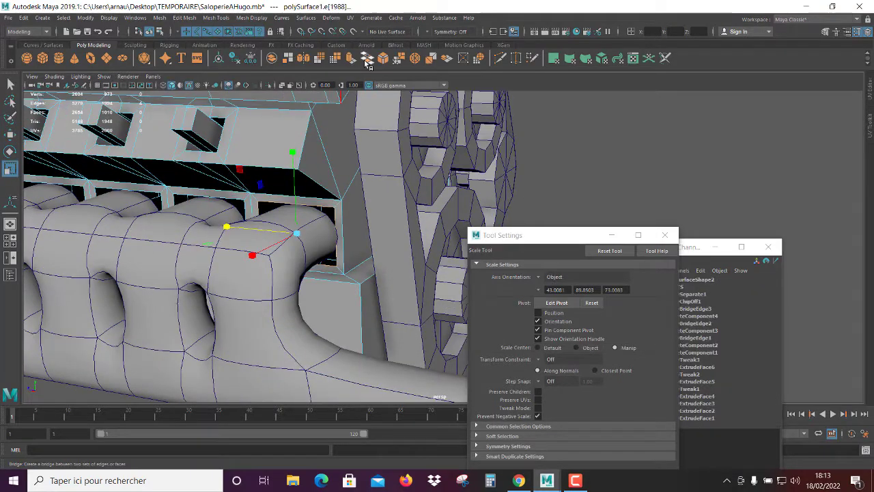
click(159, 18)
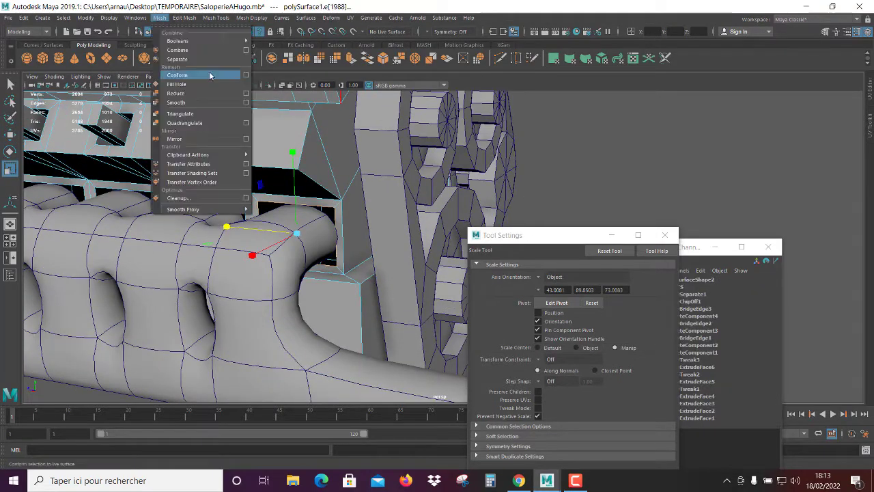
click(204, 84)
key(F8)
Smooth the exhaust pipe mesh and select the small cube above the engine
scroll(171, 273, down, 5)
scroll(204, 307, down, 3)
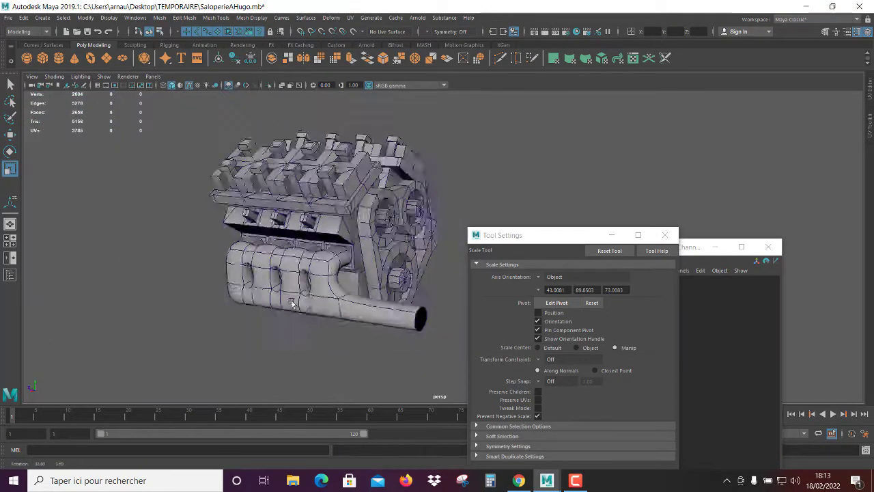
mouse_move(204, 307)
alt+mouse_down()
mouse_move(252, 330)
mouse_move(299, 316)
mouse_move(175, 316)
mouse_move(297, 285)
mouse_move(313, 308)
mouse_move(246, 318)
mouse_move(317, 352)
mouse_move(310, 373)
mouse_move(342, 328)
mouse_move(366, 321)
alt+mouse_up()
key(w)
click(318, 58)
key(w)
click(367, 320)
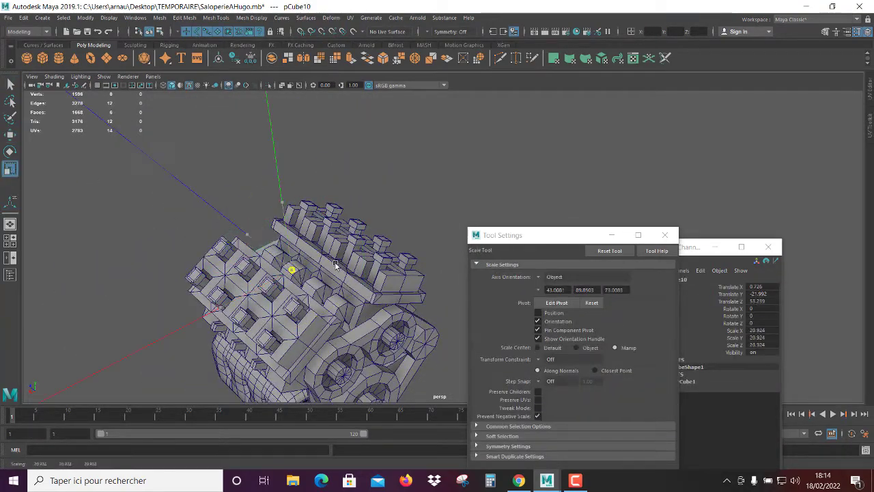
Move the cube pCube10 onto the top of the engine
alt+drag(335, 265, 243, 299)
click(220, 298)
key(w)
click(293, 195)
alt+drag(293, 195, 234, 222)
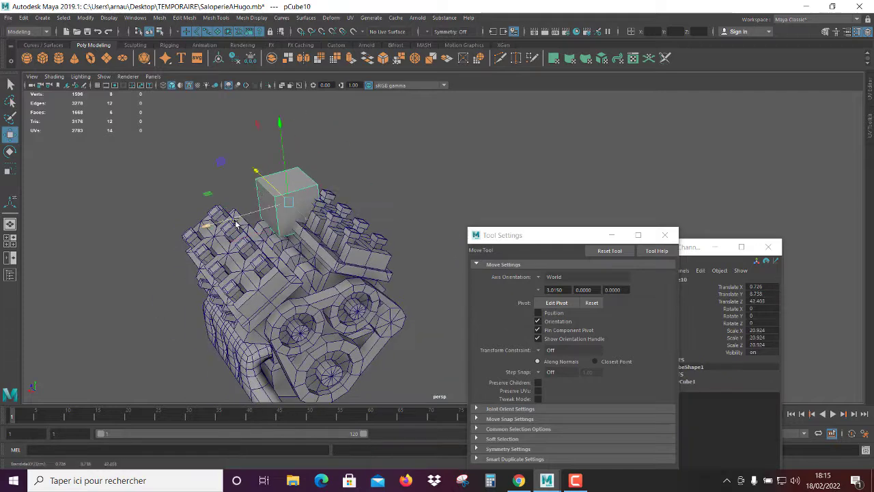
Isolate the cube and extrude its bottom and top faces, pushing the top upward
key(f)
key(w)
key(ctrl+1)
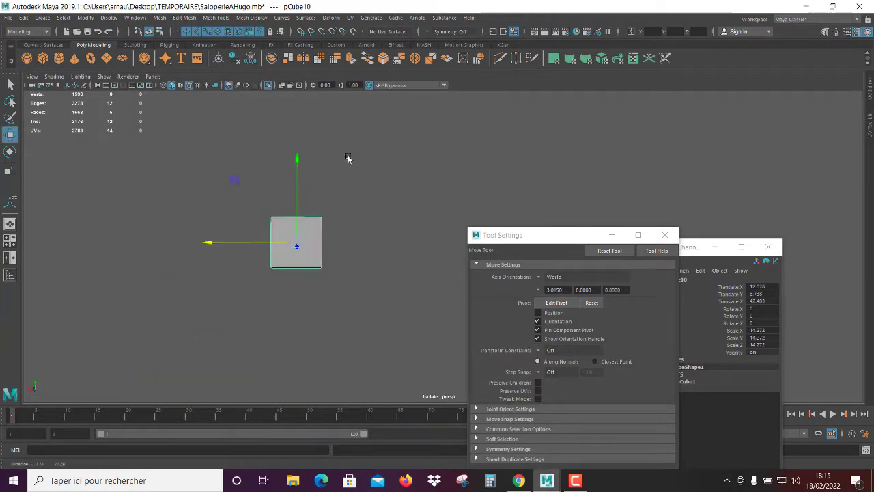
key(ctrl+e)
alt+drag(294, 243, 386, 111)
key(ctrl+e)
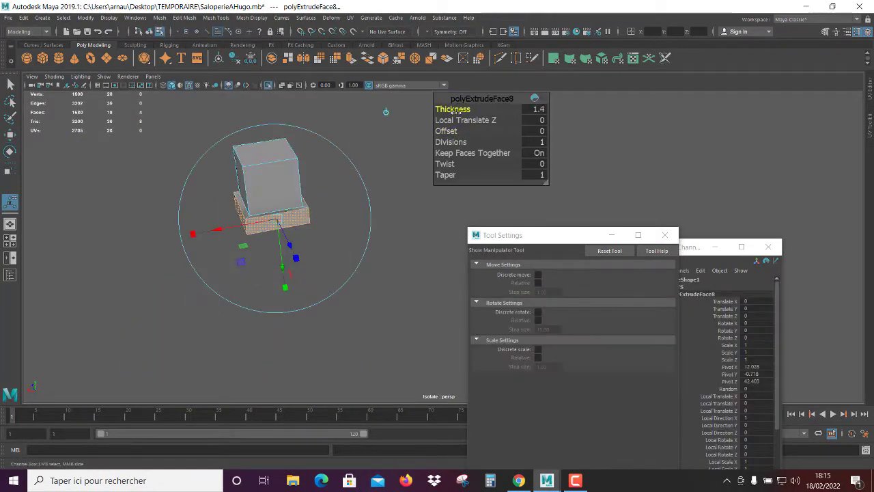
key(ctrl+e)
key(w)
drag(283, 189, 323, 178)
key(ctrl+e)
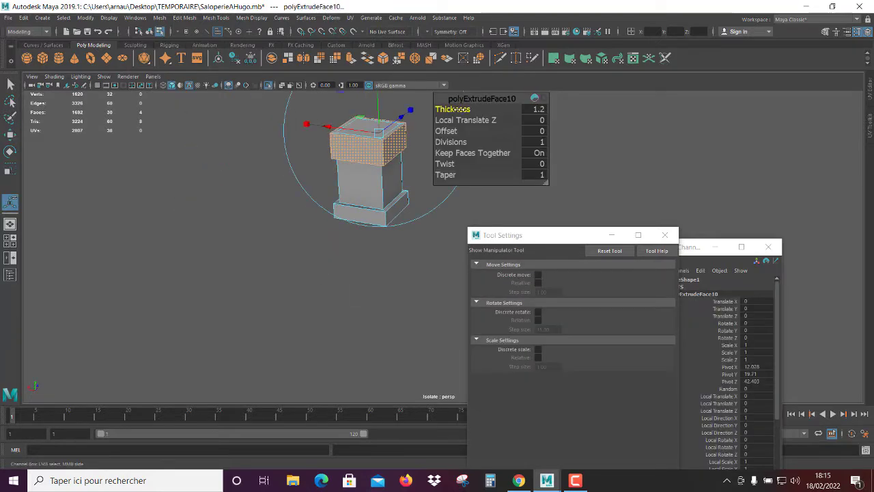
key(w)
Extrude a side face of the block twice and pull it outward
alt+drag(462, 109, 445, 191)
click(341, 205)
key(ctrl+e)
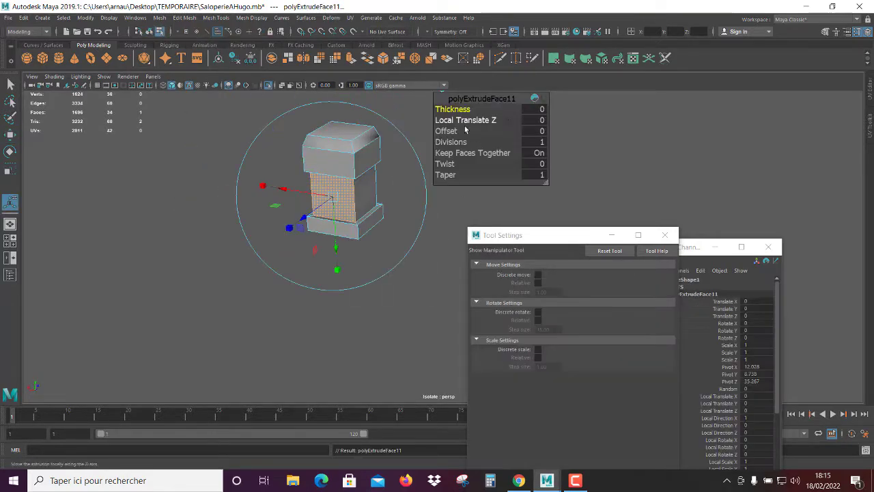
alt+drag(431, 284, 299, 332)
key(ctrl+e)
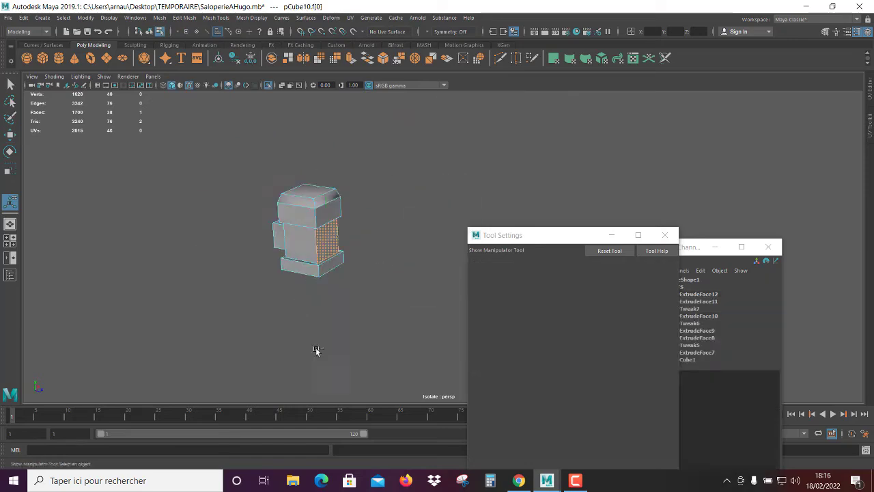
key(w)
mouse_move(379, 249)
mouse_down()
mouse_move(415, 207)
mouse_move(302, 318)
mouse_up()
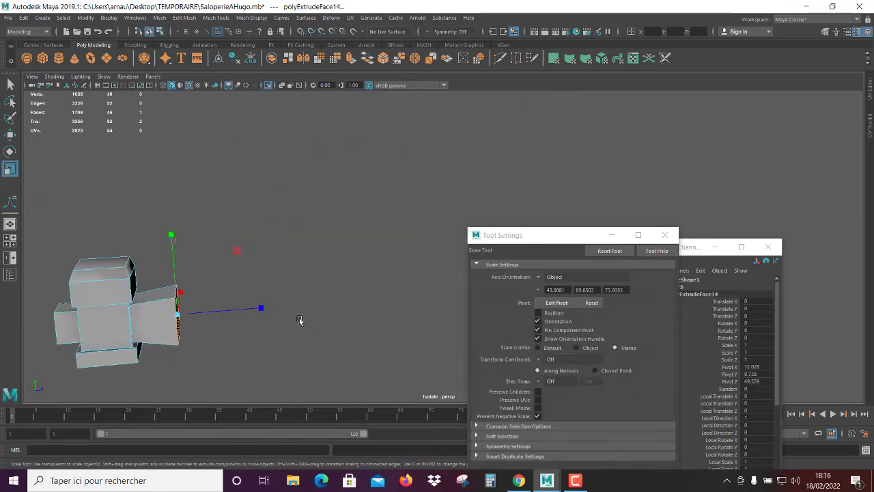
Show the whole engine again, settle the block atop it, and clear the selection
key(ctrl+1)
key(f)
key(r)
key(e)
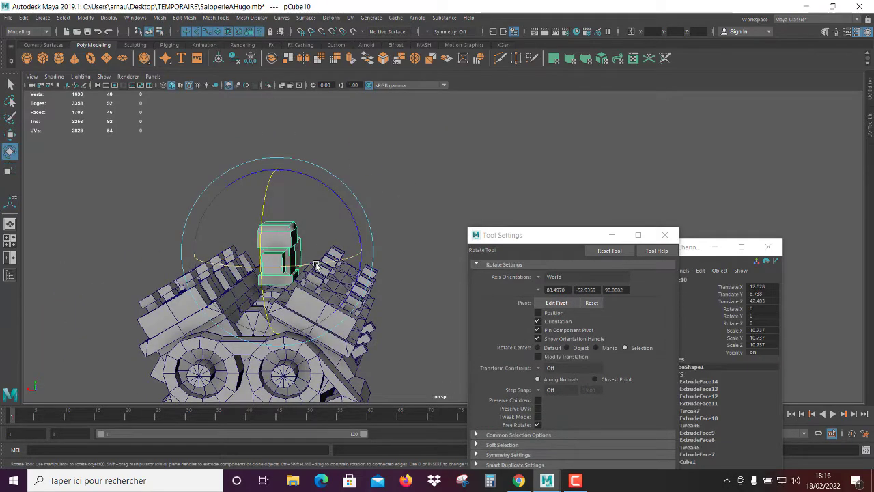
mouse_move(263, 265)
alt+mouse_down()
mouse_move(288, 191)
mouse_move(343, 259)
mouse_move(299, 284)
mouse_move(316, 302)
mouse_move(297, 301)
mouse_move(353, 297)
mouse_move(340, 317)
alt+mouse_up()
key(w)
click(344, 259)
Clear the selection and frame the engine in the view
shift+right_drag(389, 146, 352, 220)
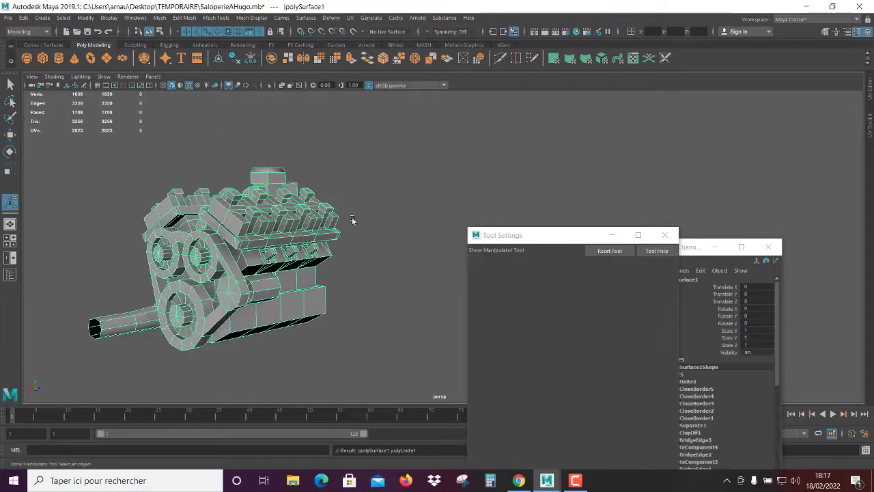
key(q)
click(381, 192)
mouse_move(381, 193)
alt+mouse_down()
mouse_move(393, 203)
mouse_move(328, 205)
mouse_move(262, 183)
mouse_move(339, 255)
mouse_move(398, 238)
mouse_move(307, 226)
mouse_move(241, 189)
alt+mouse_up()
key(f)
Create a polygon cylinder, set its side count, and place it between the banks on top
click(59, 59)
key(r)
key(e)
alt+drag(236, 256, 205, 204)
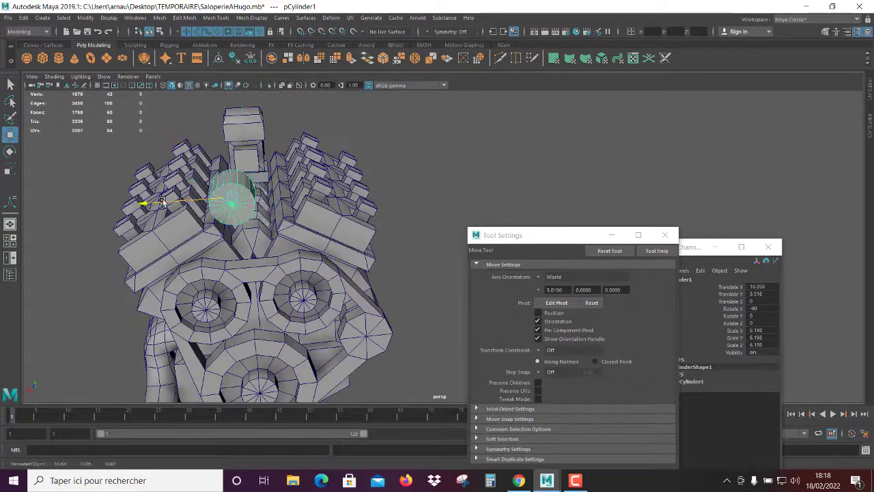
click(761, 403)
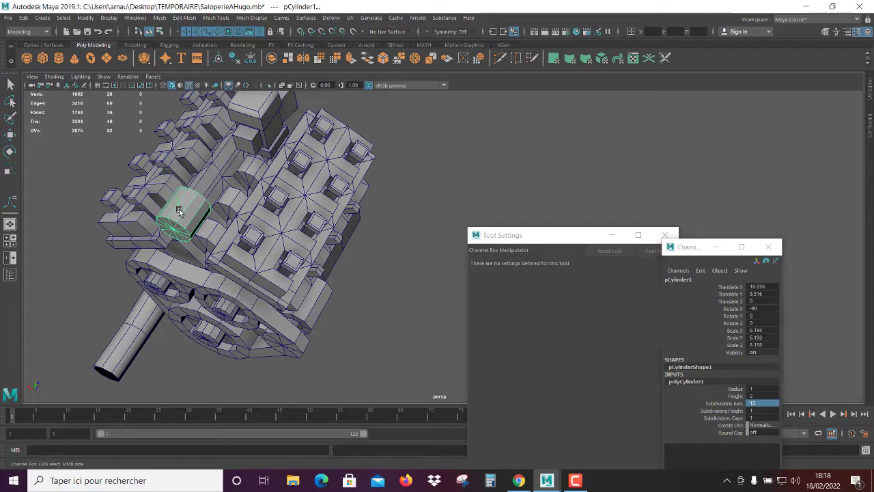
key(w)
mouse_move(179, 211)
alt+mouse_down()
mouse_move(300, 327)
mouse_move(226, 205)
alt+mouse_up()
Extrude the cylinder's end cap into a flange
key(ctrl+e)
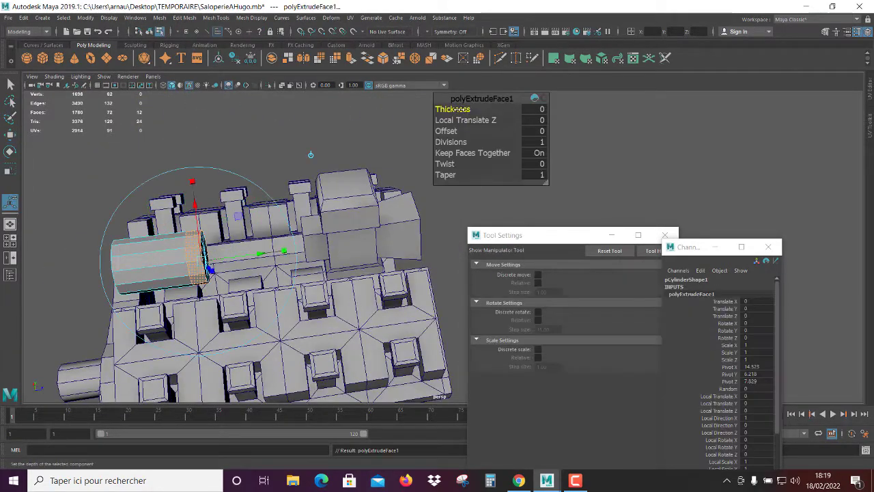
alt+drag(262, 269, 263, 253)
click(263, 252)
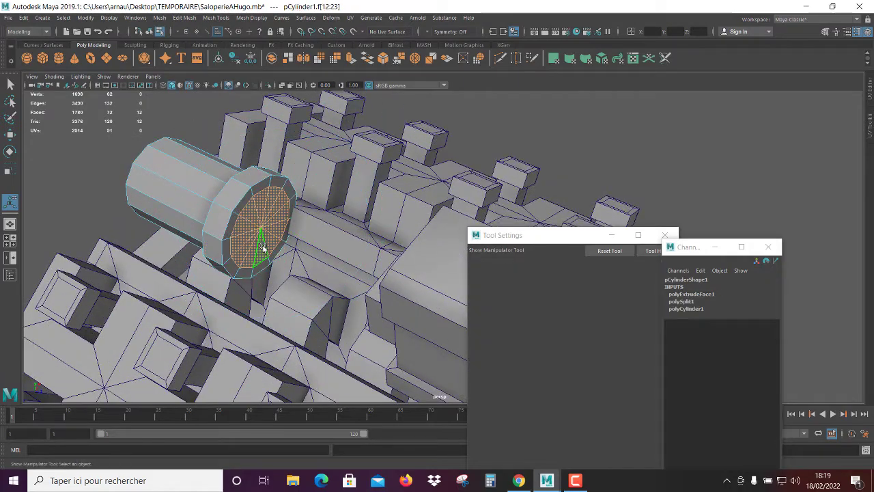
key(w)
Combine the flanged cylinder with the engine body into polySurface2
alt+drag(336, 263, 182, 170)
key(F8)
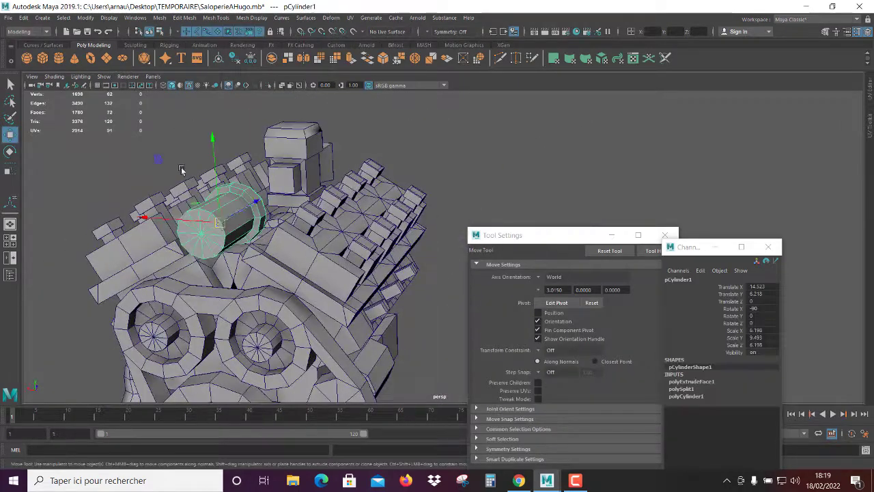
scroll(182, 170, down, 3)
mouse_move(205, 205)
alt+mouse_down()
mouse_move(342, 312)
mouse_move(313, 292)
mouse_move(273, 226)
alt+mouse_up()
click(324, 302)
shift+click(253, 195)
click(250, 57)
Maximize the front view and begin drawing the bezier curve bezier1
mouse_move(287, 273)
alt+mouse_down()
mouse_move(336, 308)
mouse_move(369, 287)
alt+mouse_up()
key(space)
key(space)
click(437, 150)
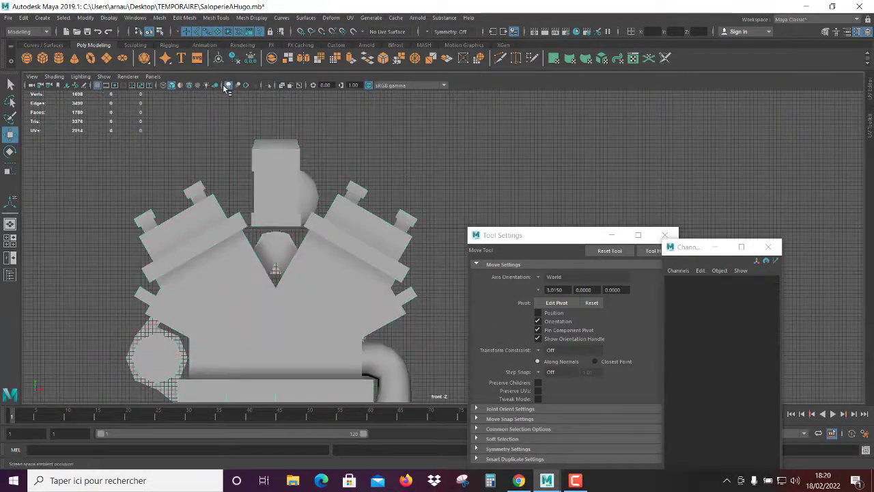
click(87, 60)
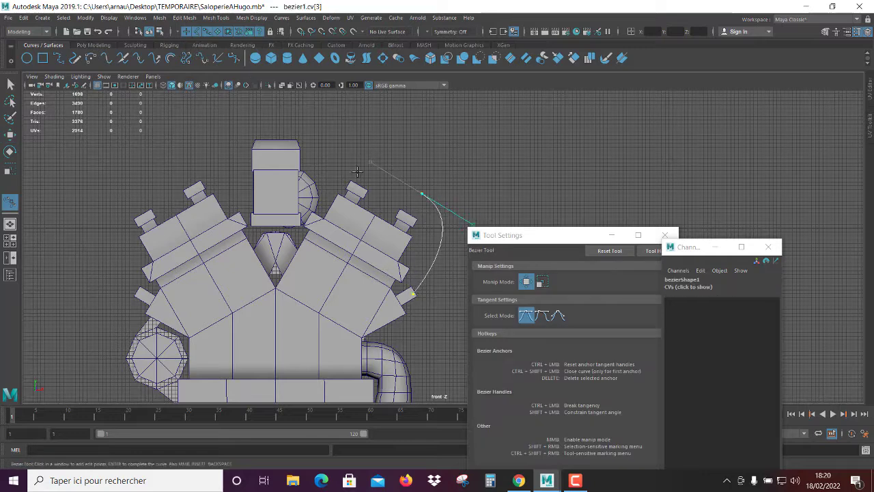
Drag a bezier1 point to arc the curve over the engine in the front view
key(w)
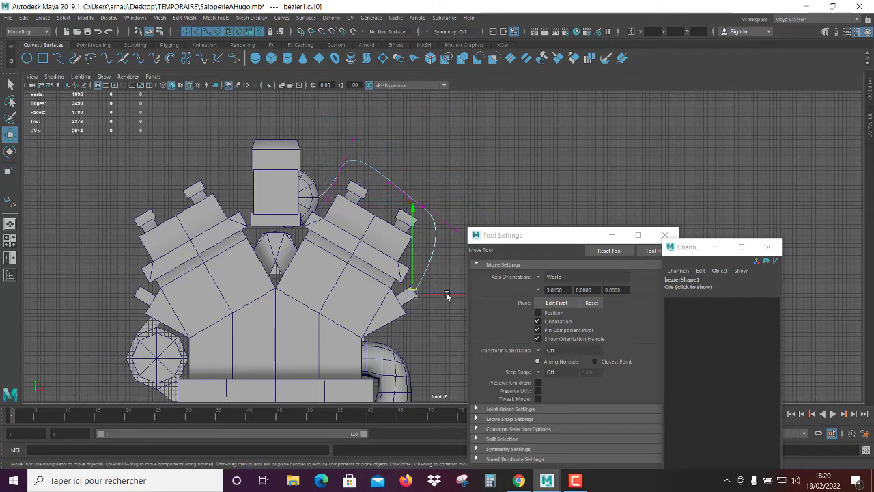
alt+drag(447, 296, 355, 237)
shift+right_click(355, 237)
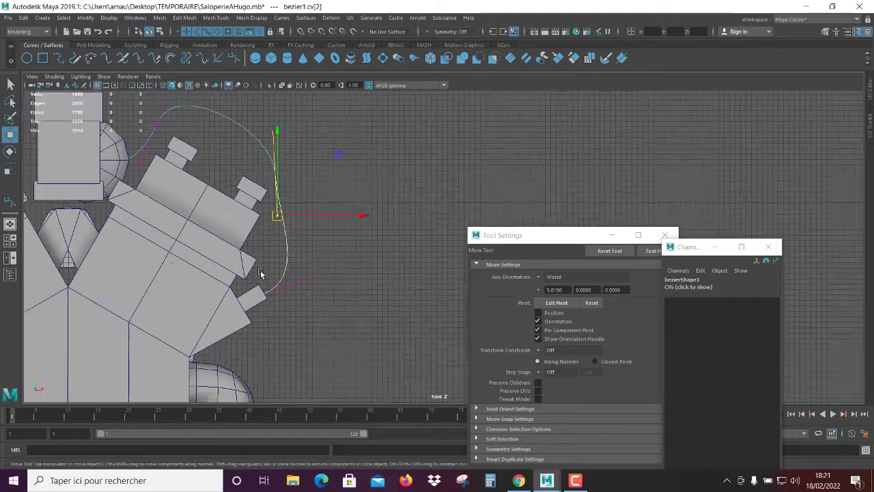
alt+drag(304, 221, 334, 336)
In the full top view, move a curve point to route the pipe path over the right bank
key(space)
key(space)
scroll(316, 205, down, 5)
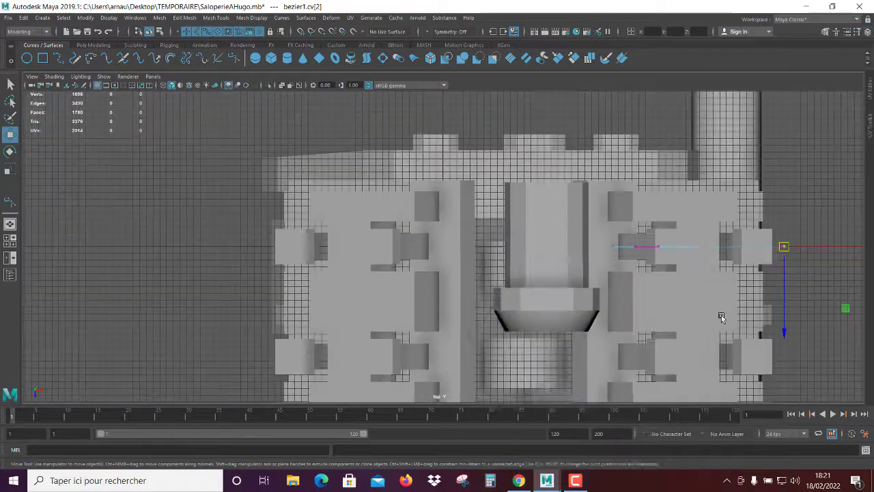
alt+middle_drag(718, 316, 462, 288)
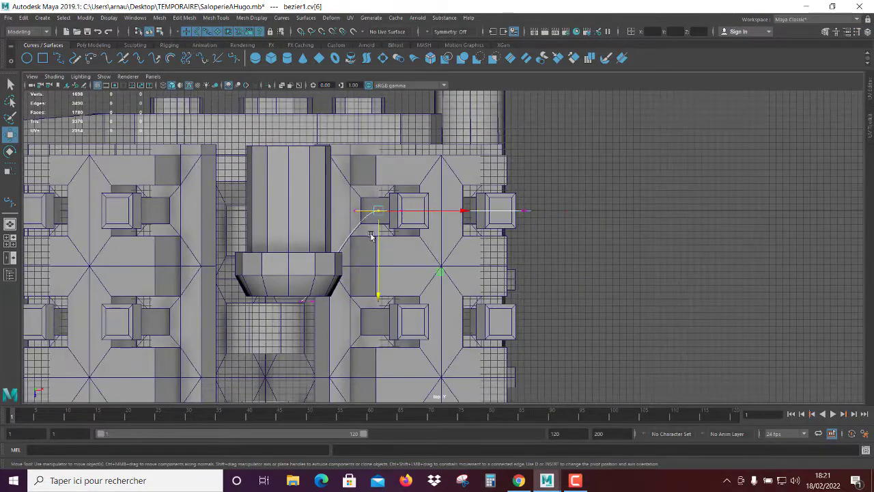
scroll(387, 381, up, 2)
scroll(433, 156, up, 2)
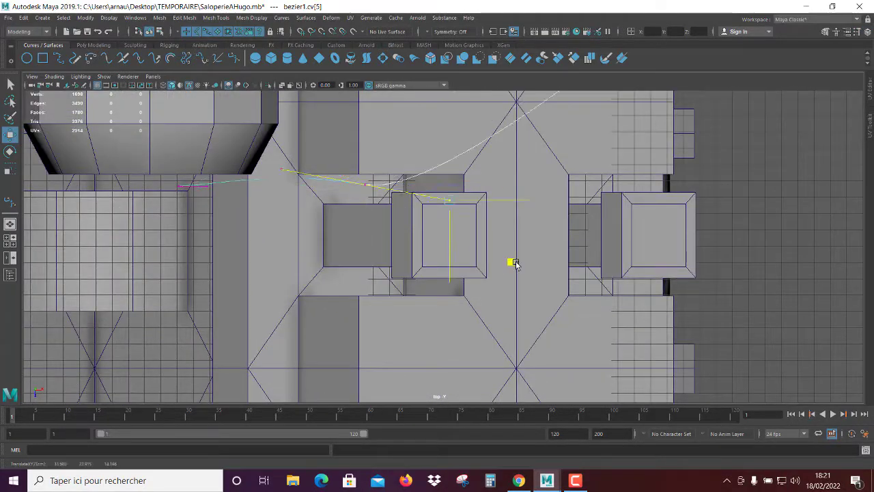
scroll(577, 163, down, 2)
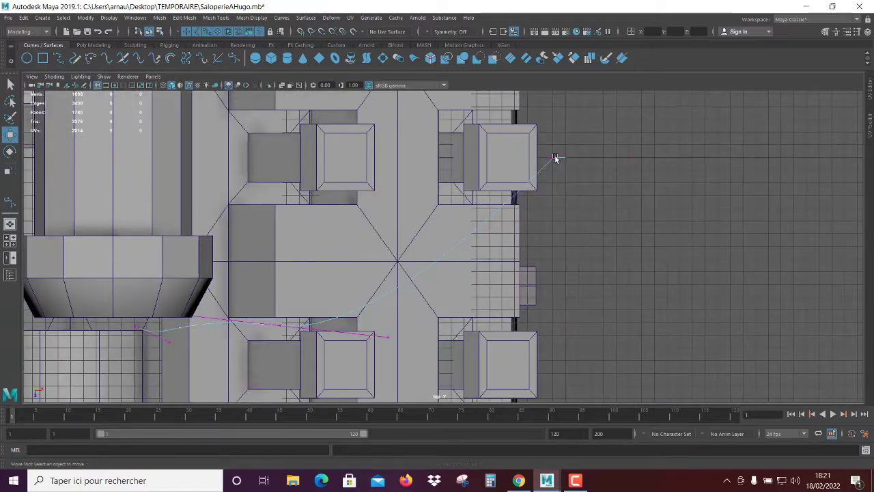
click(556, 157)
scroll(556, 158, up, 3)
alt+middle_drag(519, 376, 507, 253)
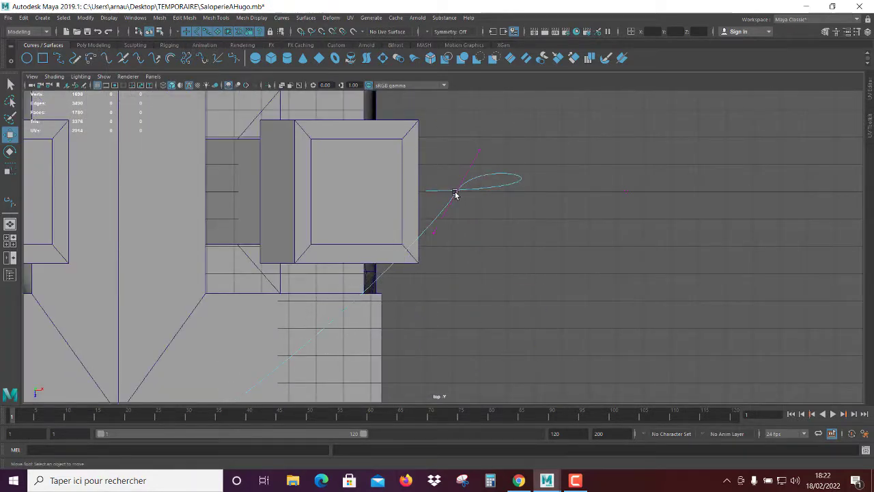
Step through bezier1's control points in the top view to check the arc's shape
key(Right)
scroll(482, 345, down, 1)
scroll(471, 287, down, 2)
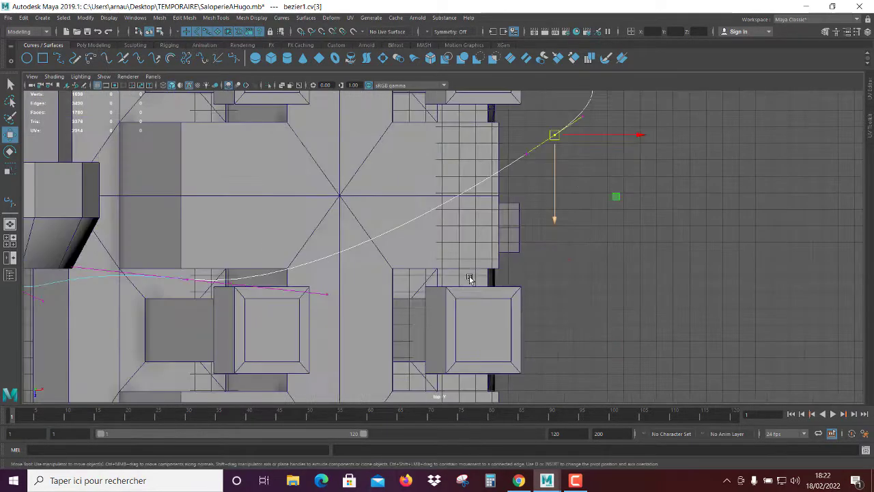
key(F8)
scroll(610, 251, down, 1)
scroll(207, 237, up, 2)
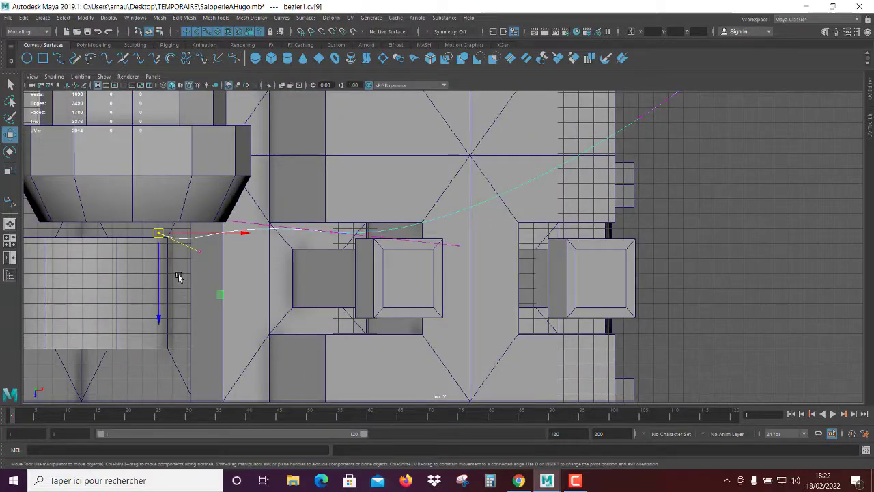
key(Left)
key(Left)
scroll(351, 309, down, 2)
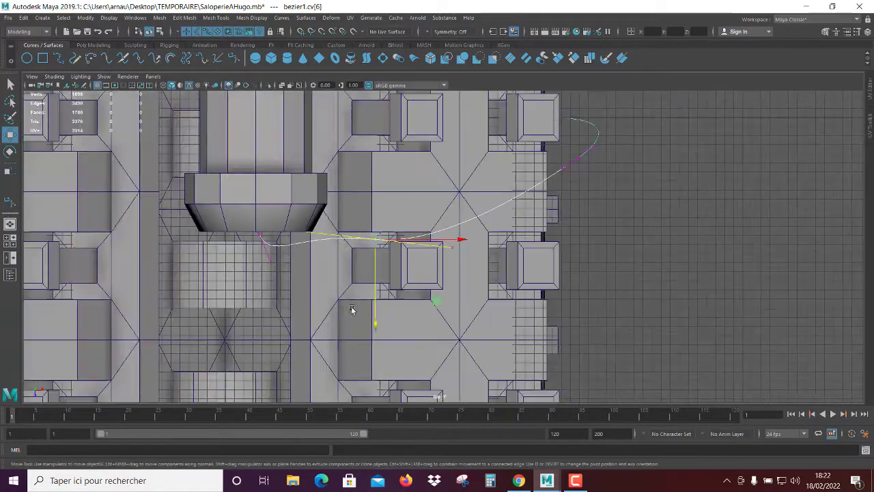
scroll(632, 244, down, 2)
scroll(321, 174, up, 1)
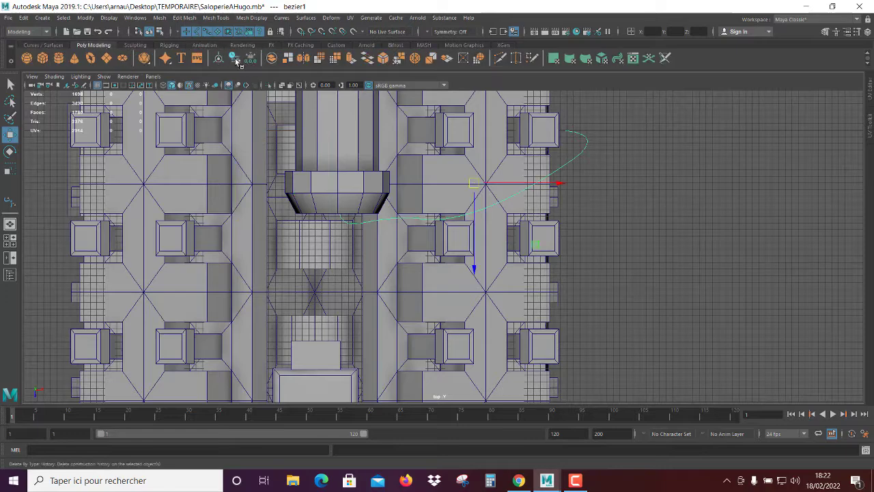
Duplicate the exhaust curve and drag the copies' end control points toward different right-bank cylinders
key(ctrl+d)
scroll(486, 275, up, 1)
scroll(521, 190, down, 1)
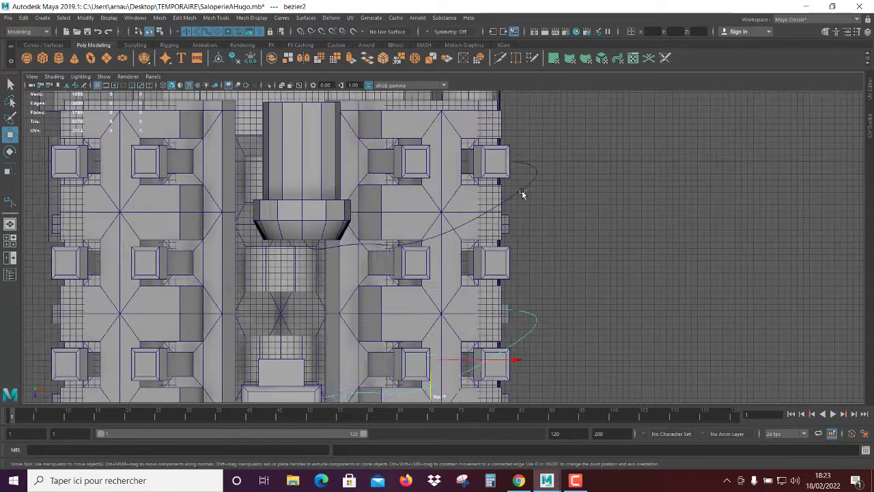
scroll(604, 294, up, 1)
scroll(478, 321, down, 1)
drag(407, 257, 354, 346)
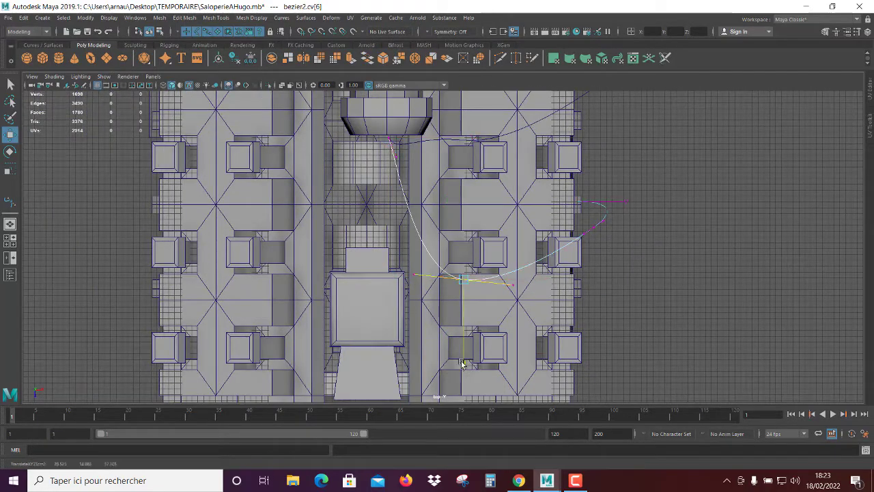
scroll(559, 318, up, 1)
scroll(693, 247, up, 1)
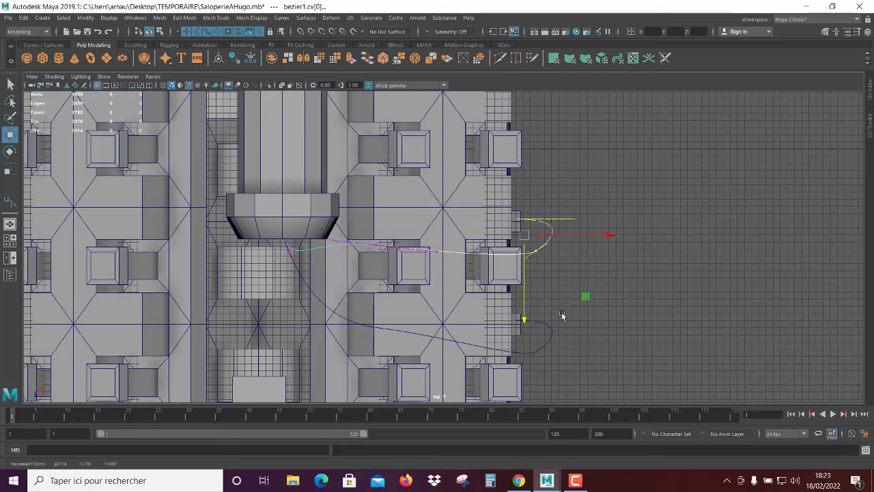
scroll(656, 191, down, 2)
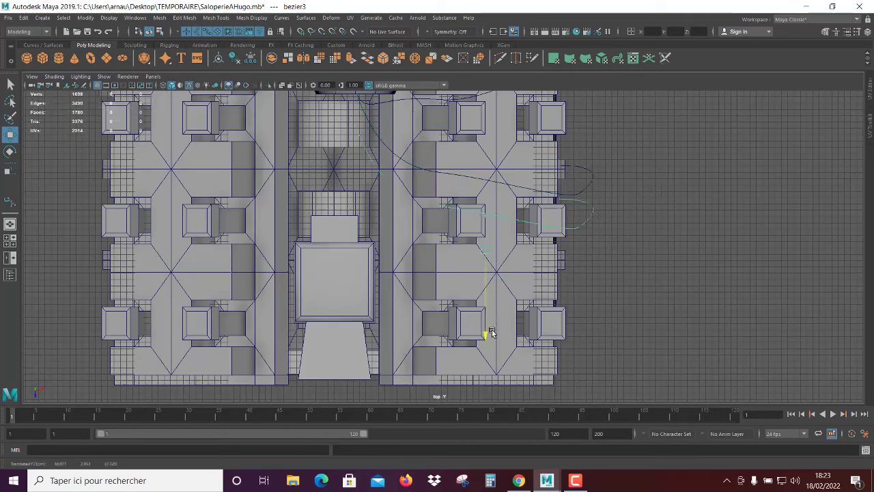
drag(349, 222, 350, 222)
alt+middle_drag(350, 223, 375, 245)
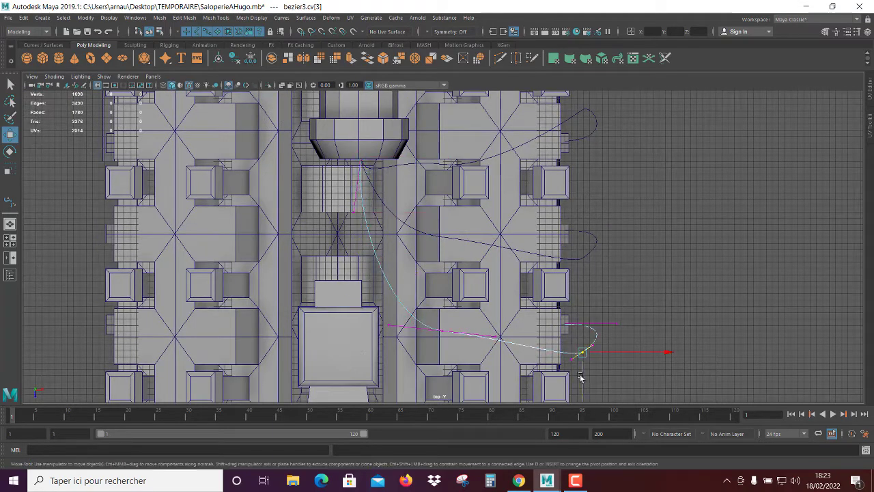
Adjust the curves' control point heights in the front view, then return to perspective
key(space)
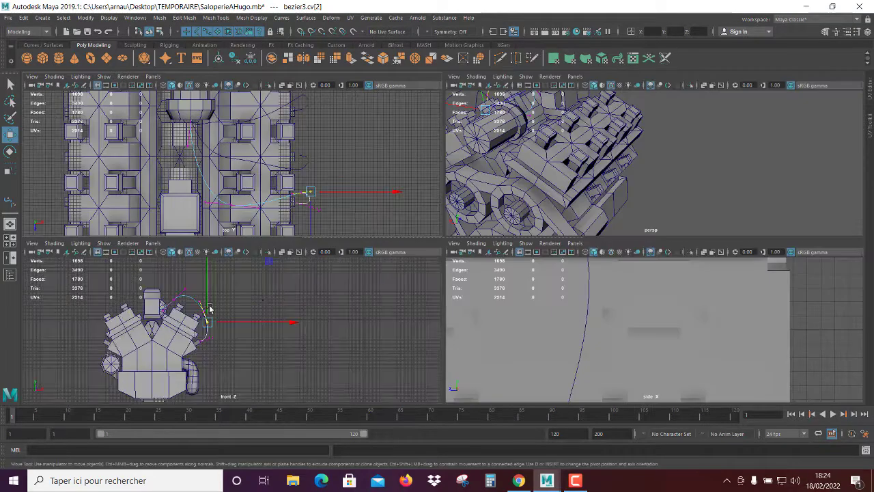
key(space)
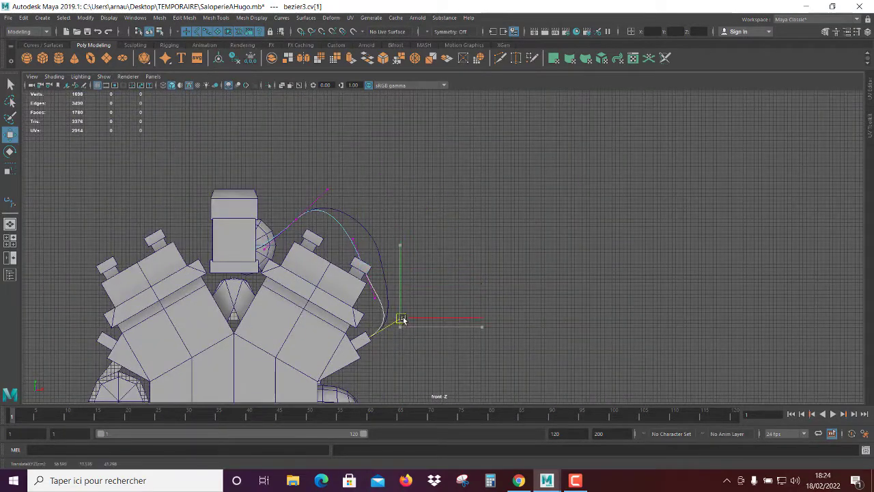
key(Right)
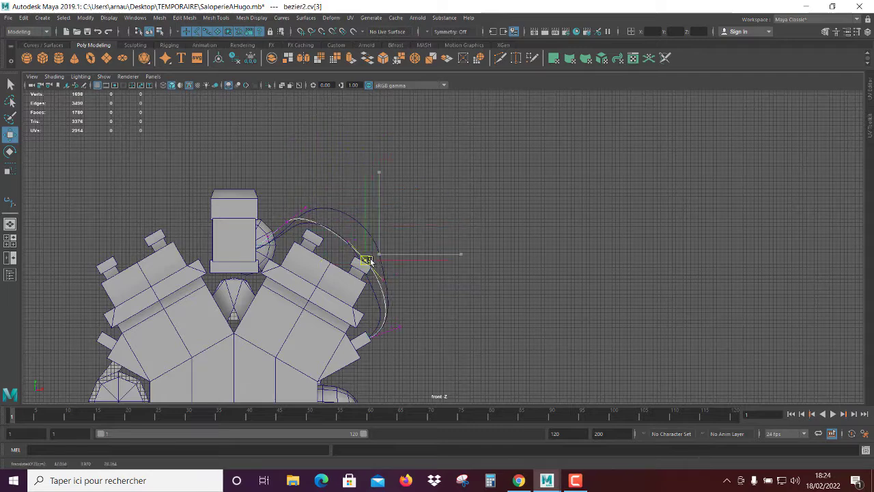
click(299, 205)
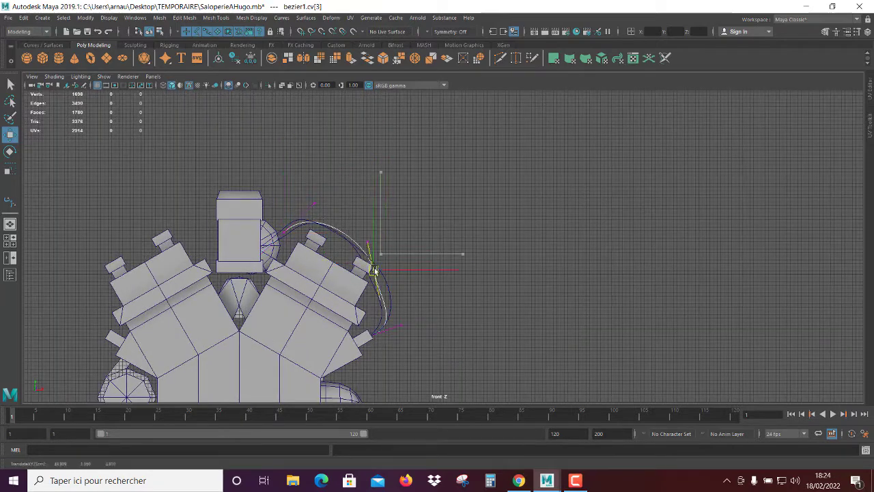
key(space)
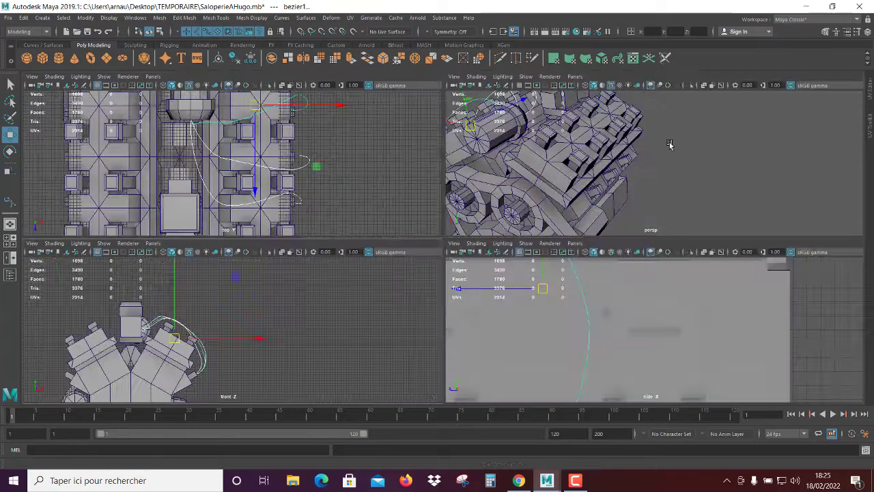
key(space)
Extrude the first pipe's starting face on the engine along the first bezier curve
alt+drag(569, 242, 544, 282)
click(545, 282)
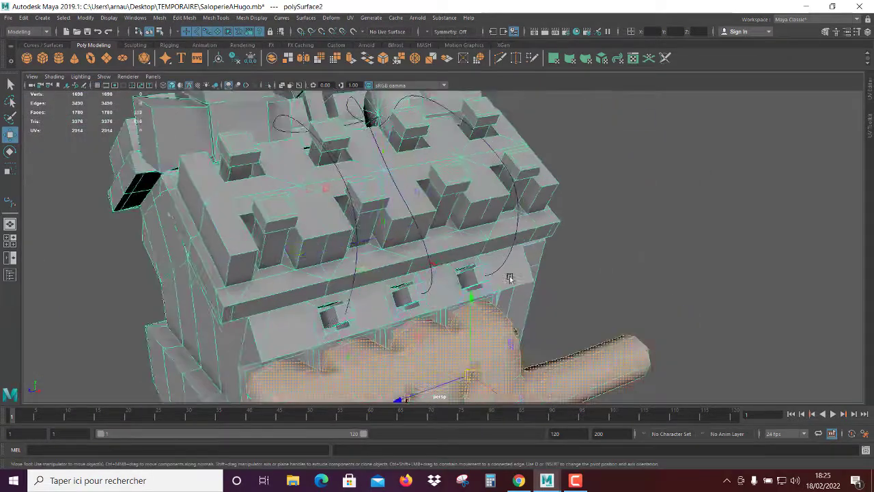
scroll(519, 287, up, 3)
click(503, 287)
scroll(503, 287, up, 3)
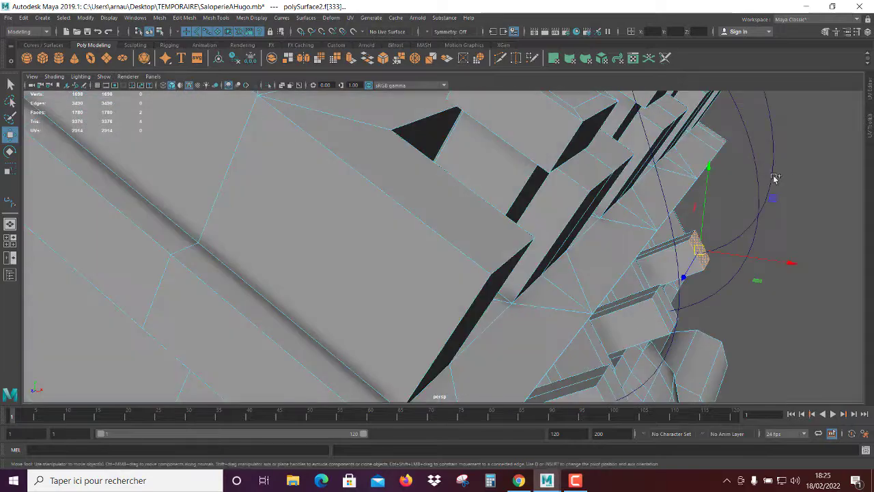
alt+drag(539, 300, 714, 303)
key(ctrl+e)
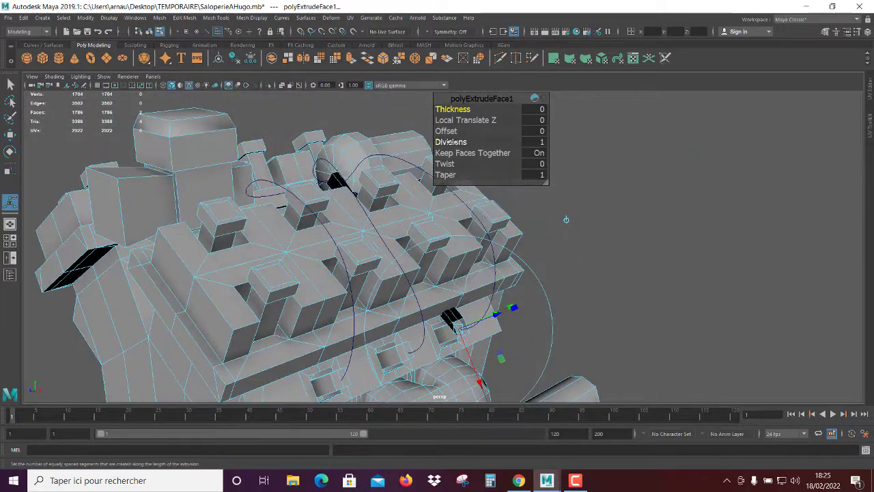
Extrude the face under the second curve along it to form the second pipe
mouse_move(591, 227)
alt+mouse_down()
mouse_move(605, 244)
mouse_move(526, 137)
alt+mouse_up()
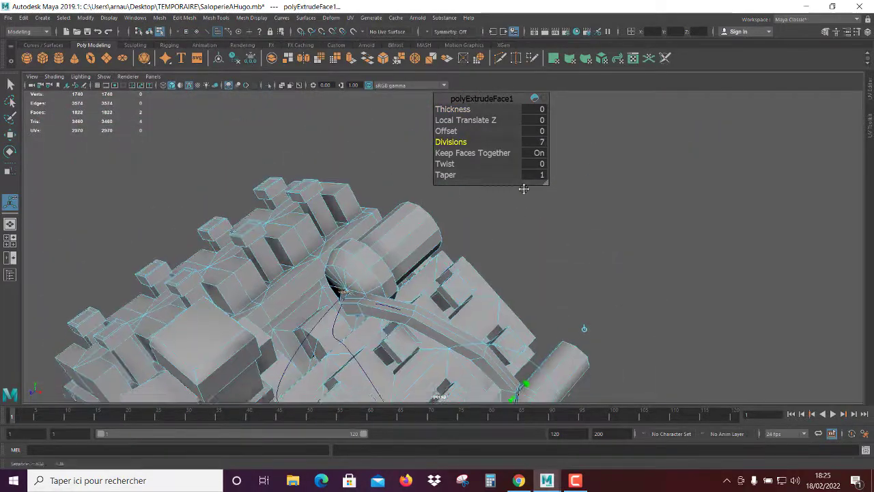
alt+drag(523, 187, 531, 311)
click(531, 310)
scroll(505, 300, up, 3)
mouse_move(355, 262)
alt+mouse_down()
mouse_move(415, 307)
mouse_move(519, 189)
mouse_move(496, 305)
mouse_move(385, 299)
mouse_move(537, 244)
mouse_move(539, 314)
alt+mouse_up()
click(494, 321)
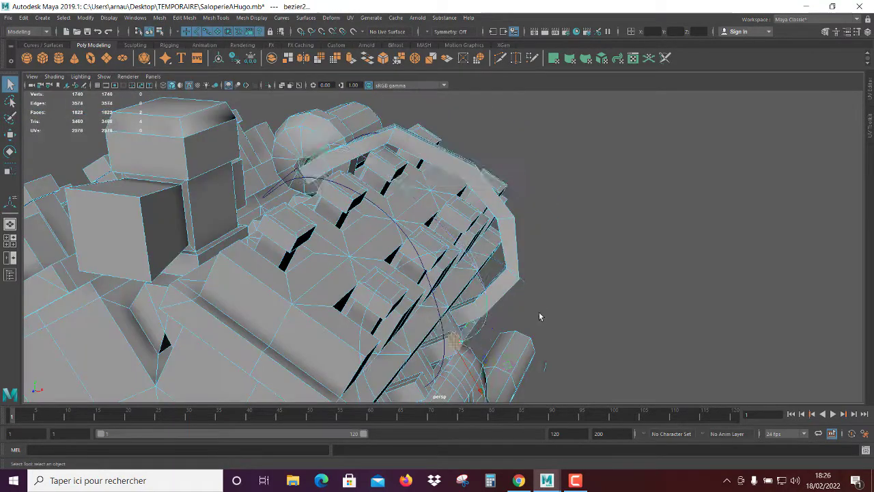
key(ctrl+e)
Extrude the face under the third curve to form the third pipe and reselect the engine
key(q)
key(F8)
alt+drag(588, 303, 525, 311)
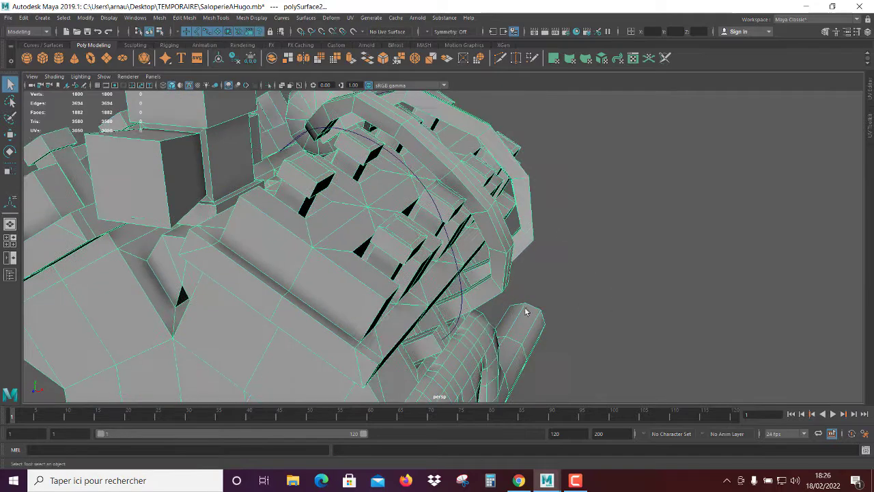
click(441, 336)
mouse_move(441, 336)
alt+mouse_down()
mouse_move(605, 296)
mouse_move(557, 270)
alt+mouse_up()
key(ctrl+e)
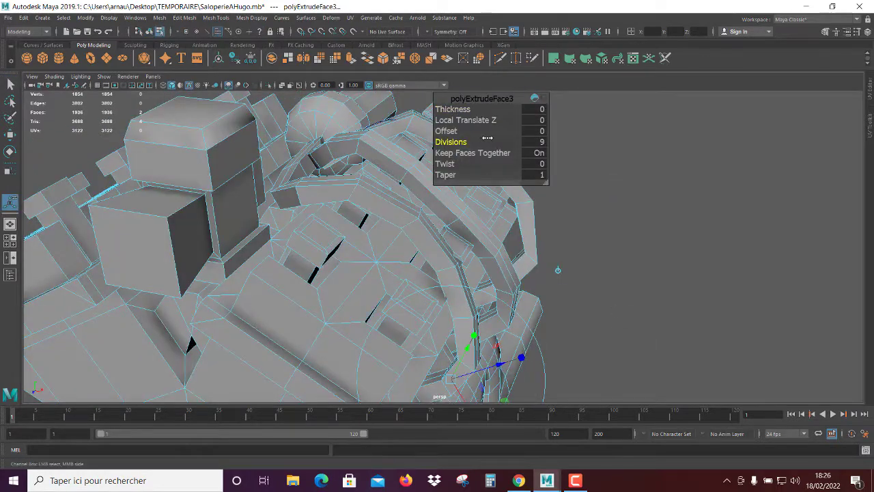
click(610, 264)
scroll(580, 314, down, 5)
mouse_move(580, 314)
alt+mouse_down()
mouse_move(497, 270)
mouse_move(400, 288)
mouse_move(478, 259)
alt+mouse_up()
click(478, 259)
Select a pipe face and grow the selection to cover all the exhaust pipes
scroll(547, 248, up, 5)
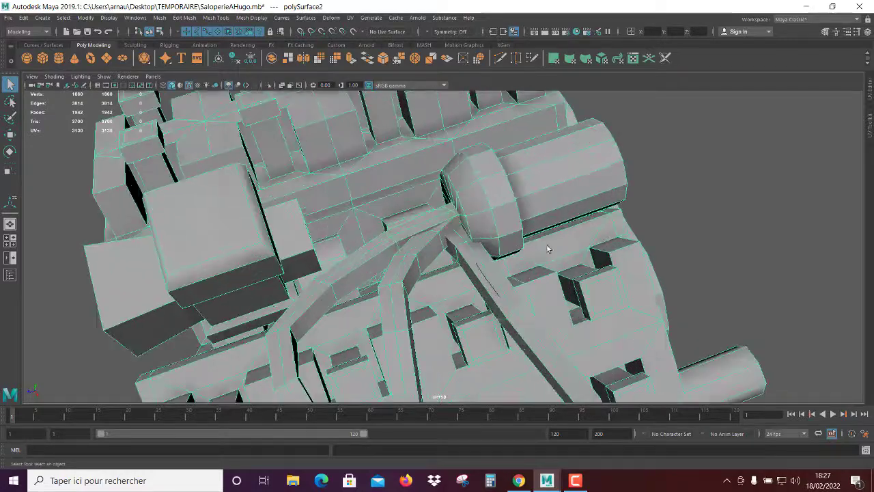
key(F11)
click(467, 263)
scroll(485, 233, up, 3)
scroll(444, 195, down, 8)
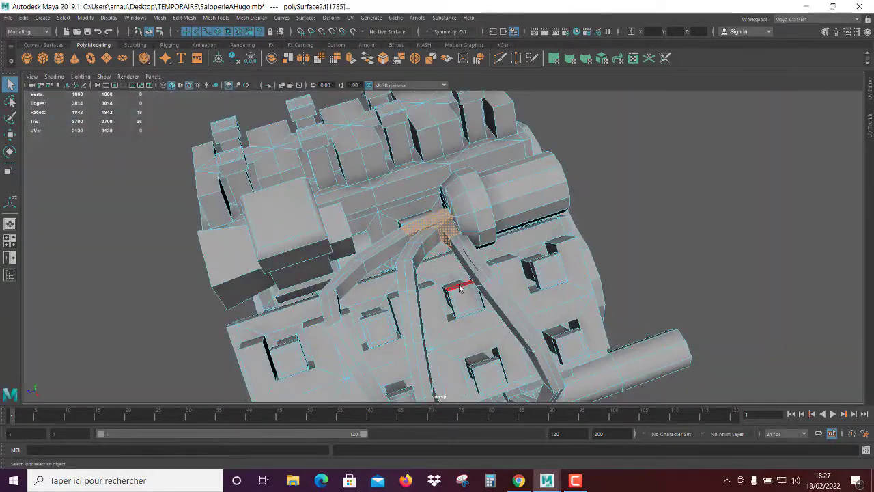
key(shift+period)
key(shift+period)
key(shift+period)
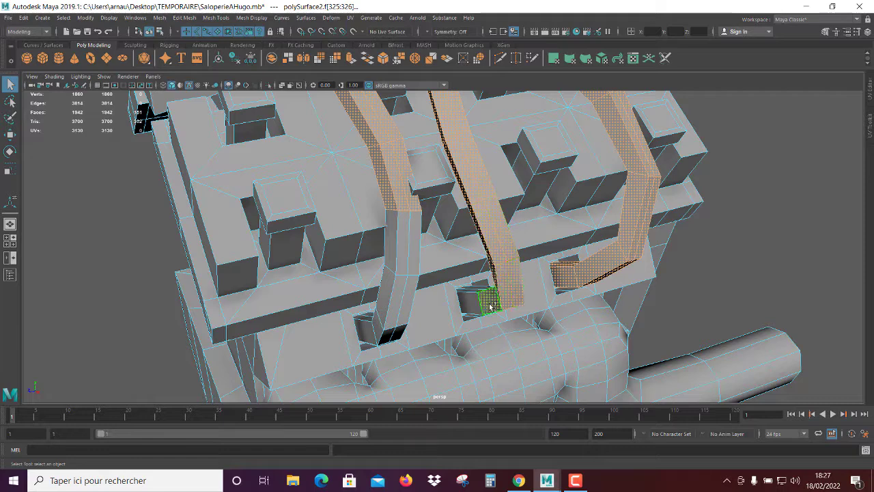
mouse_move(490, 307)
alt+mouse_down()
mouse_move(604, 328)
mouse_move(618, 319)
mouse_move(540, 278)
alt+mouse_up()
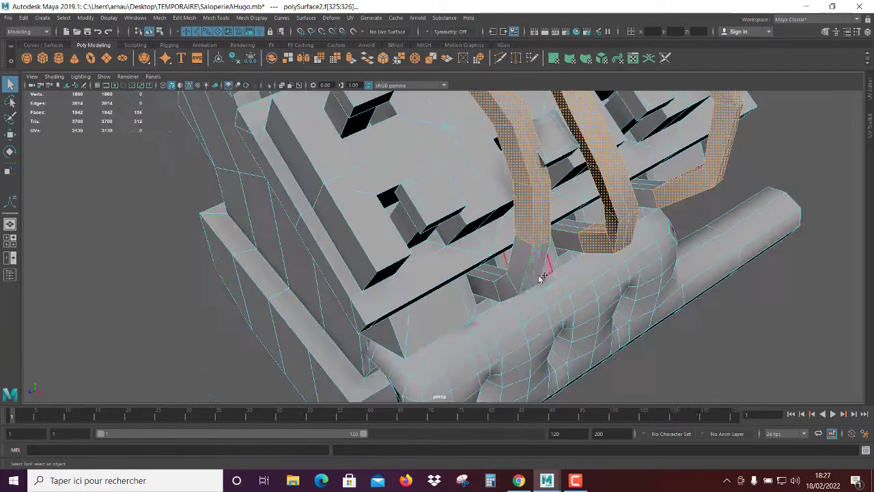
scroll(509, 295, down, 5)
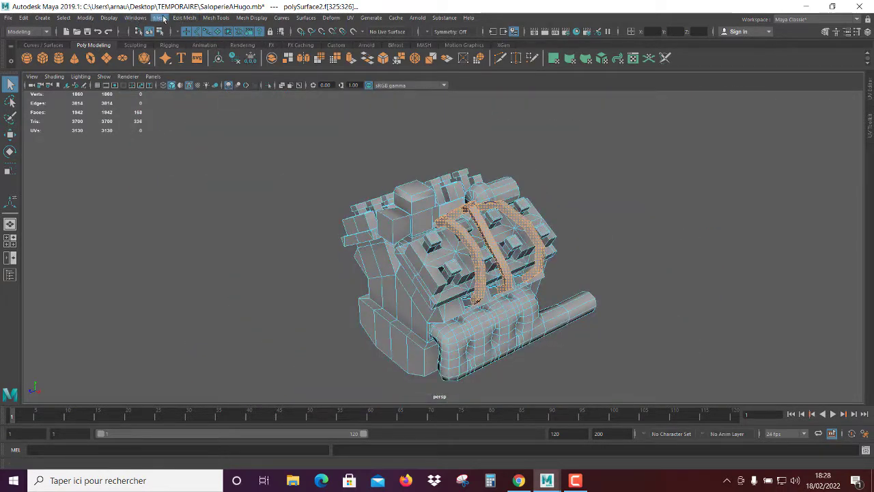
Combine the meshes and extract the pipe faces into their own piece
click(164, 19)
click(198, 50)
scroll(478, 287, up, 3)
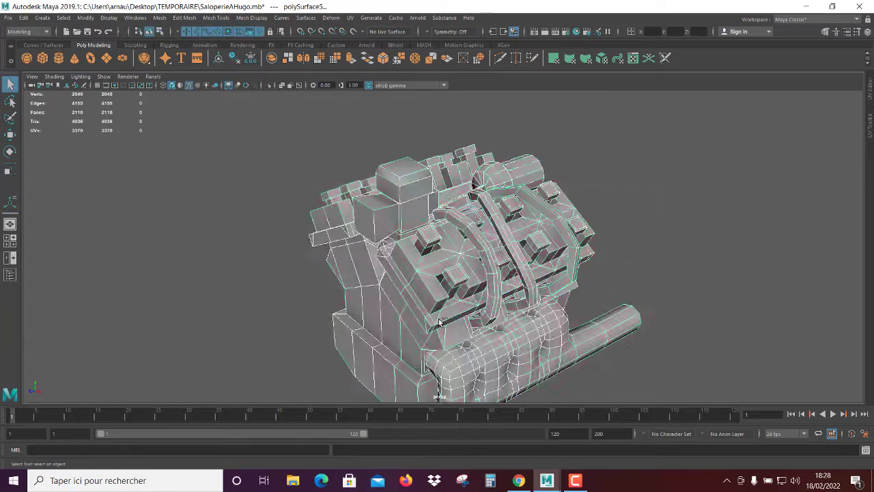
alt+drag(440, 322, 478, 300)
click(478, 259)
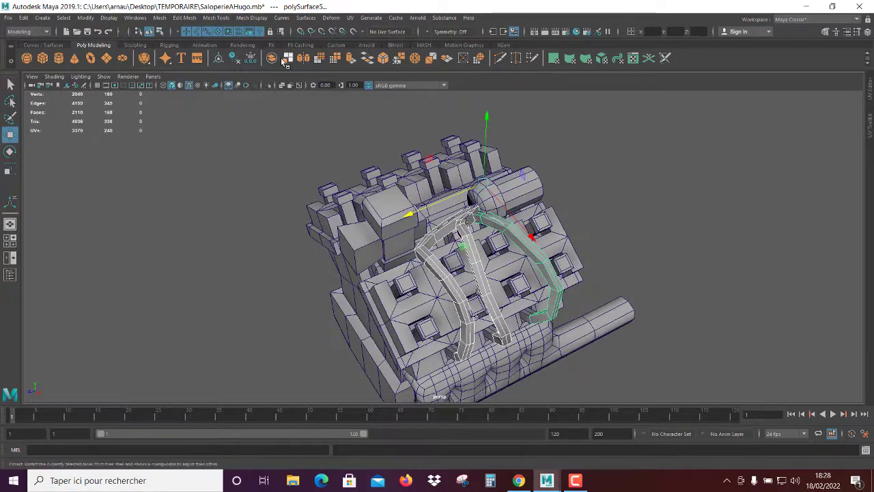
alt+drag(548, 320, 599, 280)
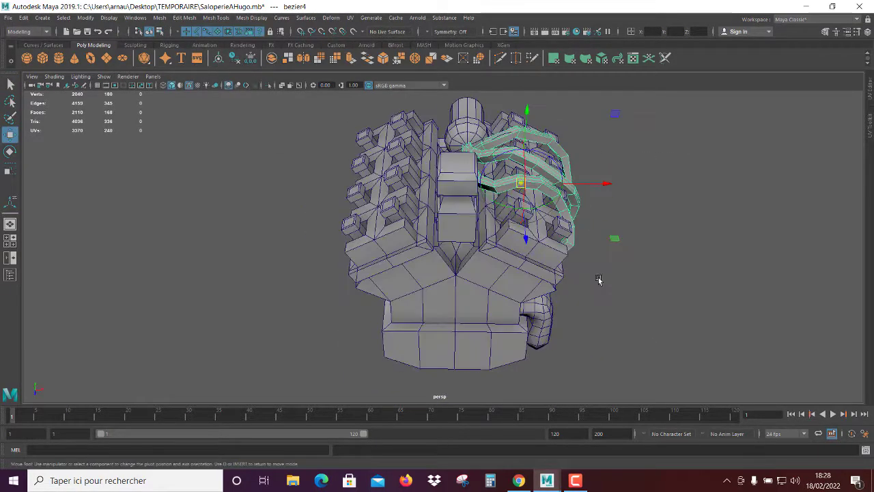
alt+drag(564, 326, 592, 308)
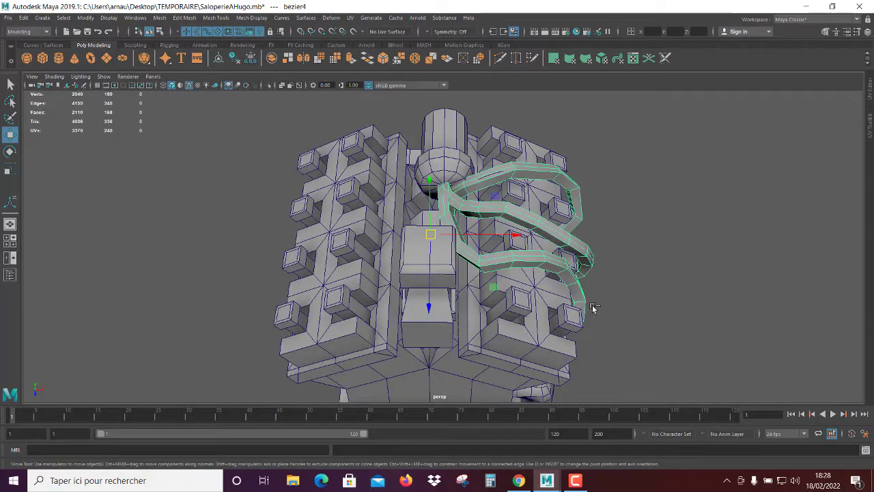
Float the Channel Box, select the vertices where the pipes converge, and enable Soft Select
click(867, 33)
mouse_move(409, 259)
alt+mouse_down()
mouse_move(337, 250)
mouse_move(409, 280)
alt+mouse_up()
click(410, 264)
key(b)
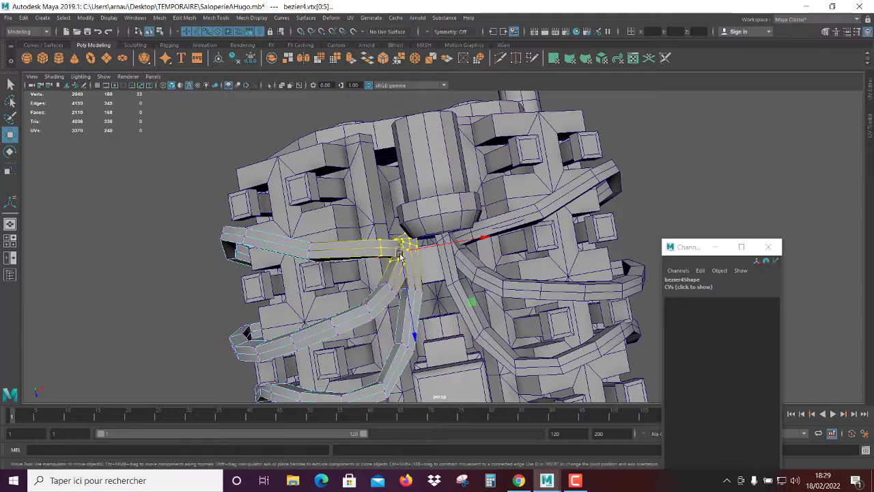
alt+drag(508, 237, 410, 230)
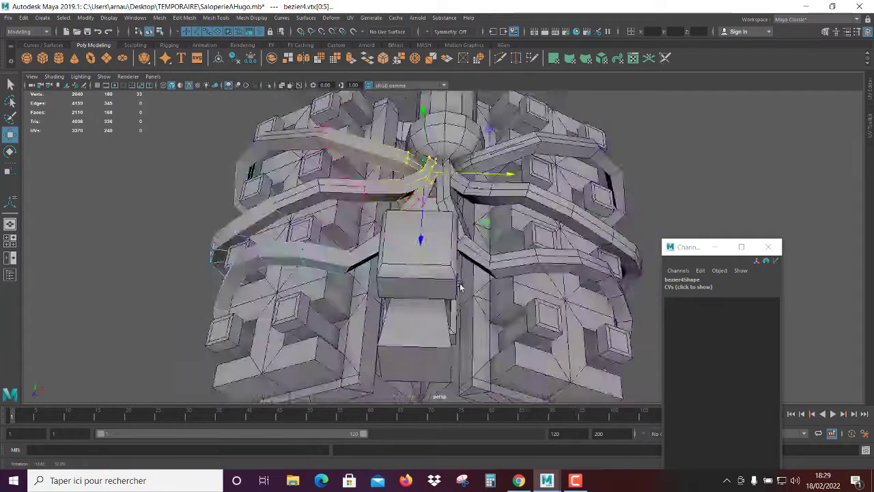